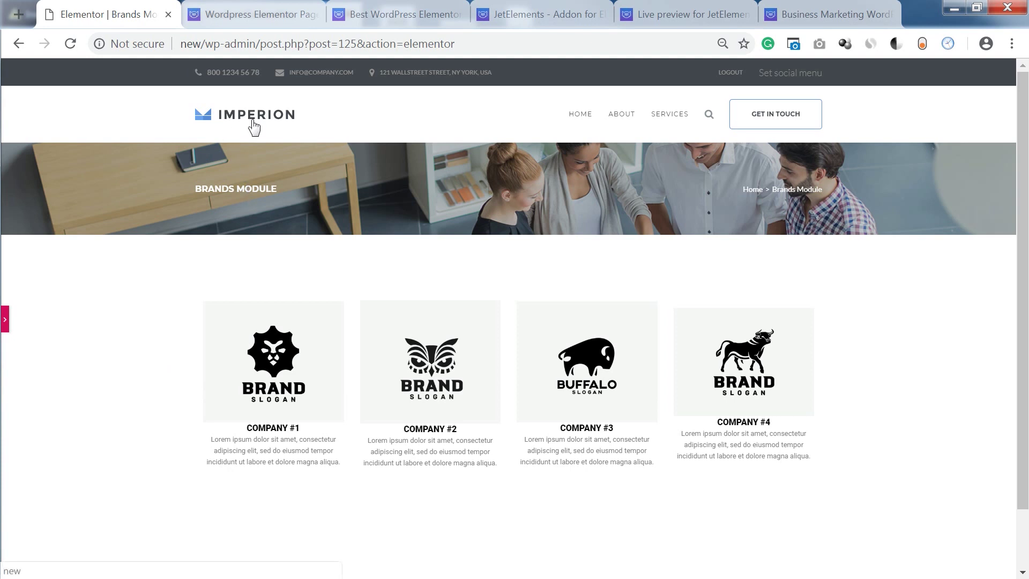
Browse the Imperion and JetElements product pages, then return to the Brands Module editor.
{"action": "left_click", "coordinate": [857, 15]}
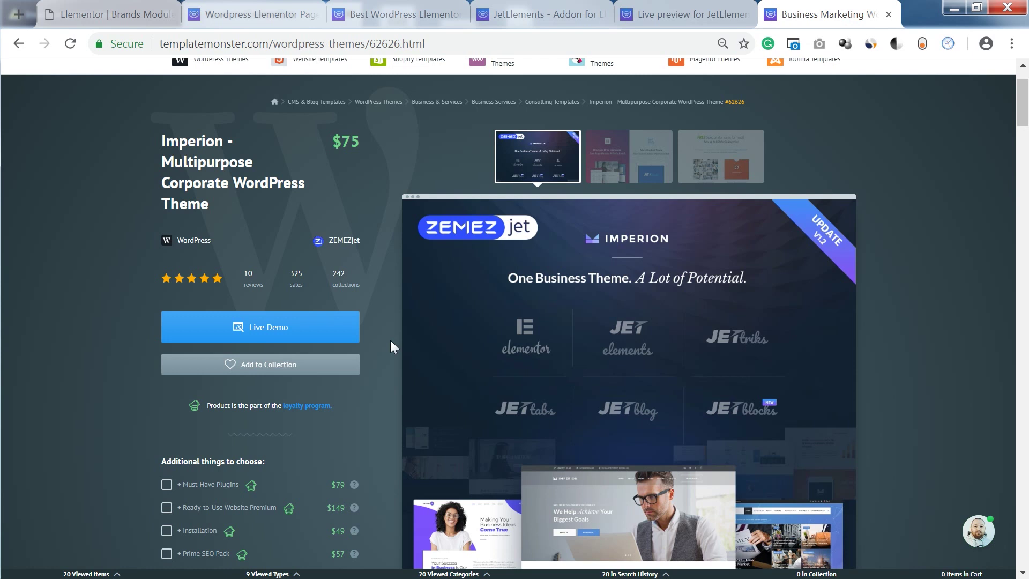
{"action": "left_click", "coordinate": [543, 15]}
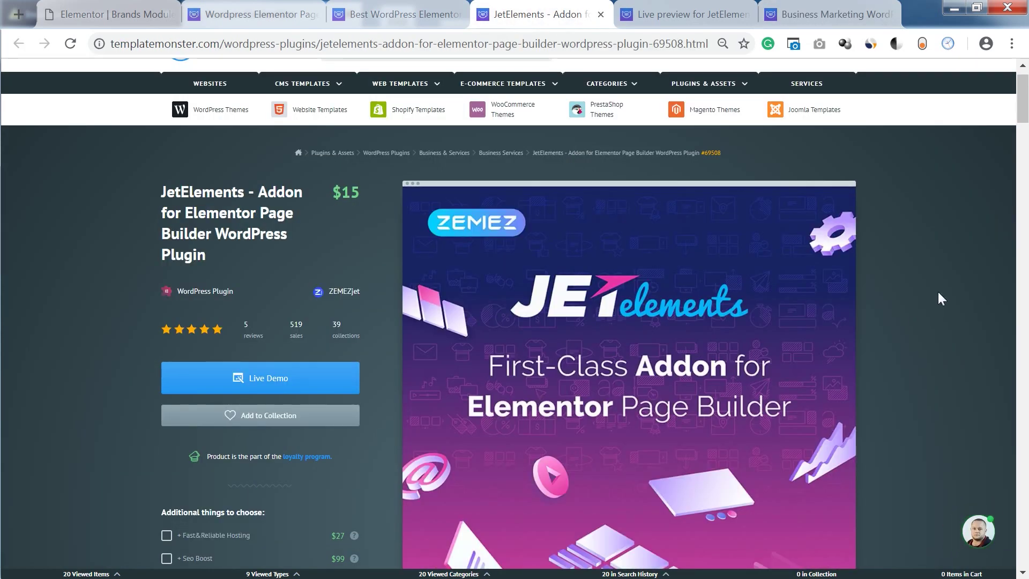
{"action": "left_click", "coordinate": [677, 14]}
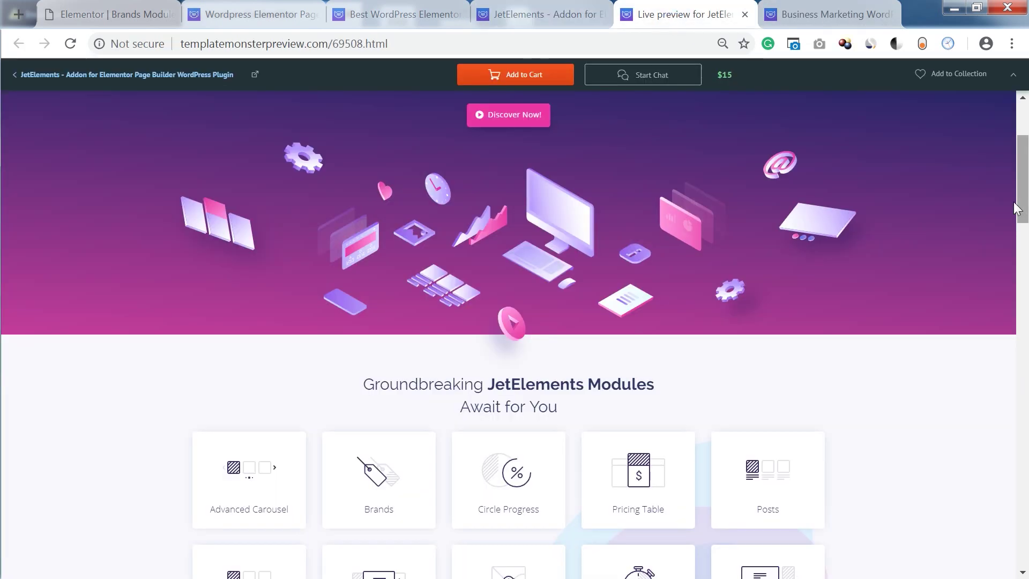
{"action": "mouse_move", "coordinate": [1023, 205]}
{"action": "left_mouse_down"}
{"action": "mouse_move", "coordinate": [1025, 344]}
{"action": "mouse_move", "coordinate": [1023, 244]}
{"action": "left_mouse_up"}
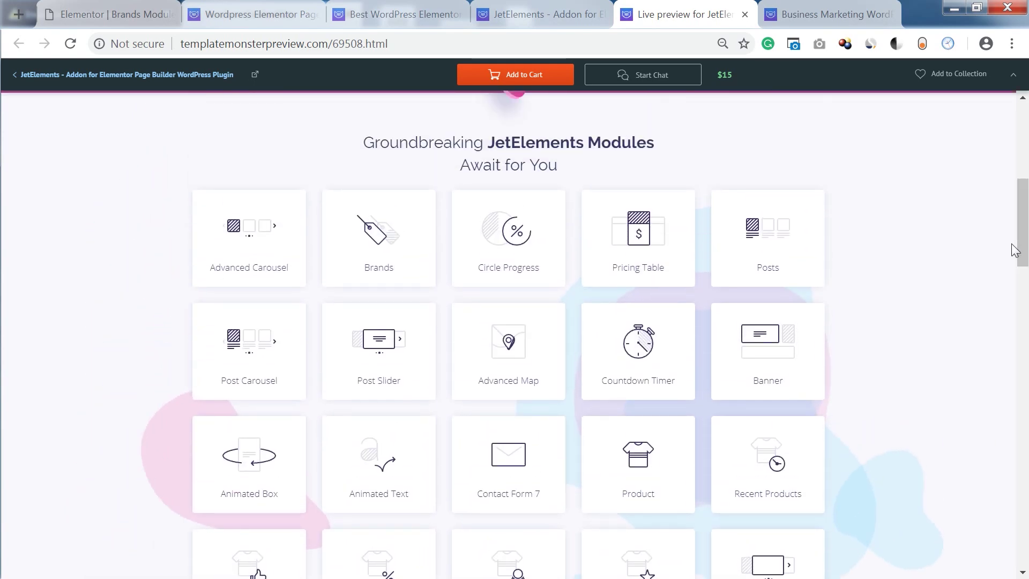
{"action": "left_click", "coordinate": [120, 15]}
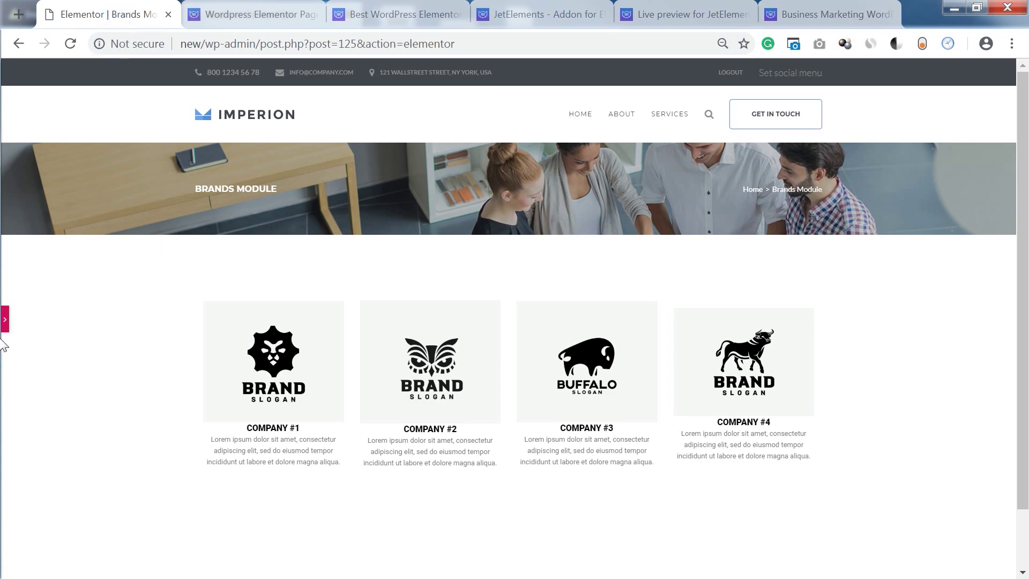
Edit the Brands Module page and add a single-column section below the brands grid.
{"action": "left_click", "coordinate": [5, 321]}
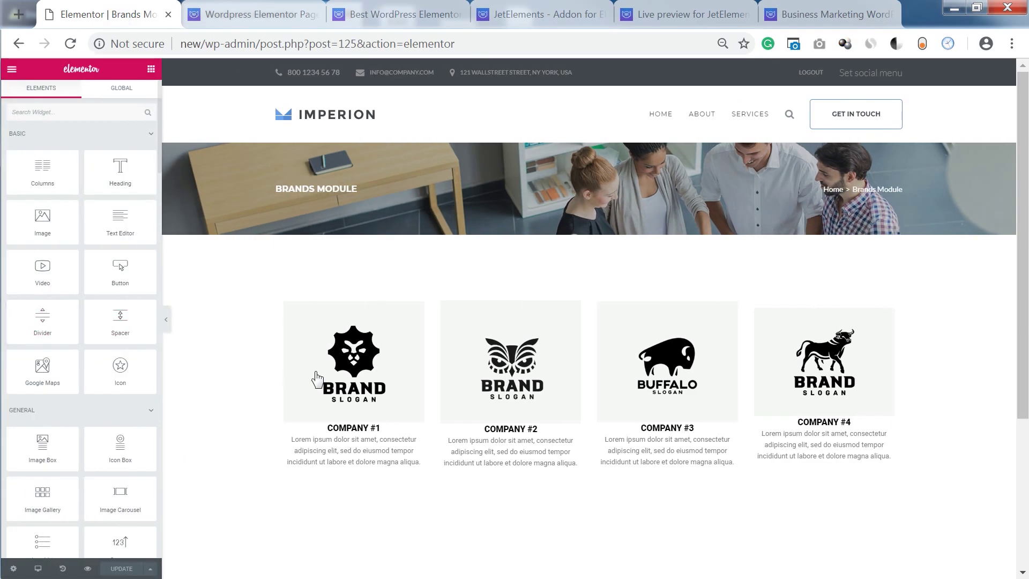
{"action": "scroll", "coordinate": [296, 363], "scroll_direction": "down", "scroll_amount": 2}
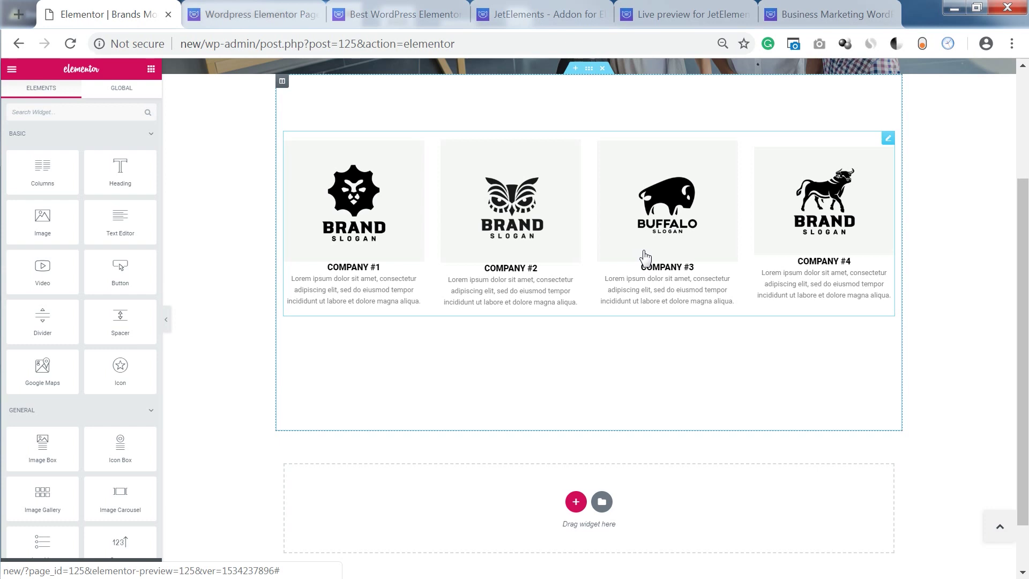
{"action": "left_click", "coordinate": [575, 502]}
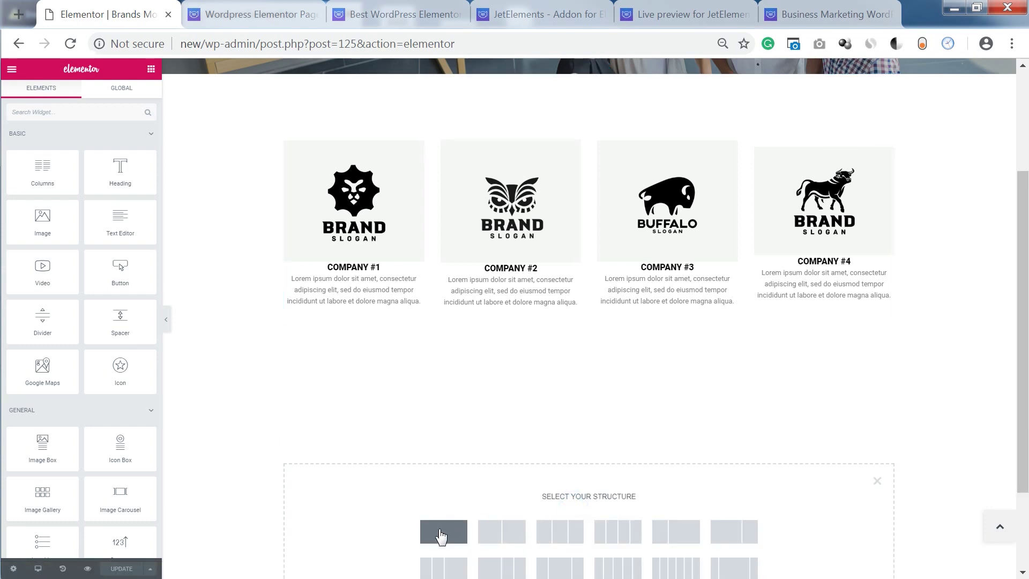
{"action": "left_click", "coordinate": [440, 519]}
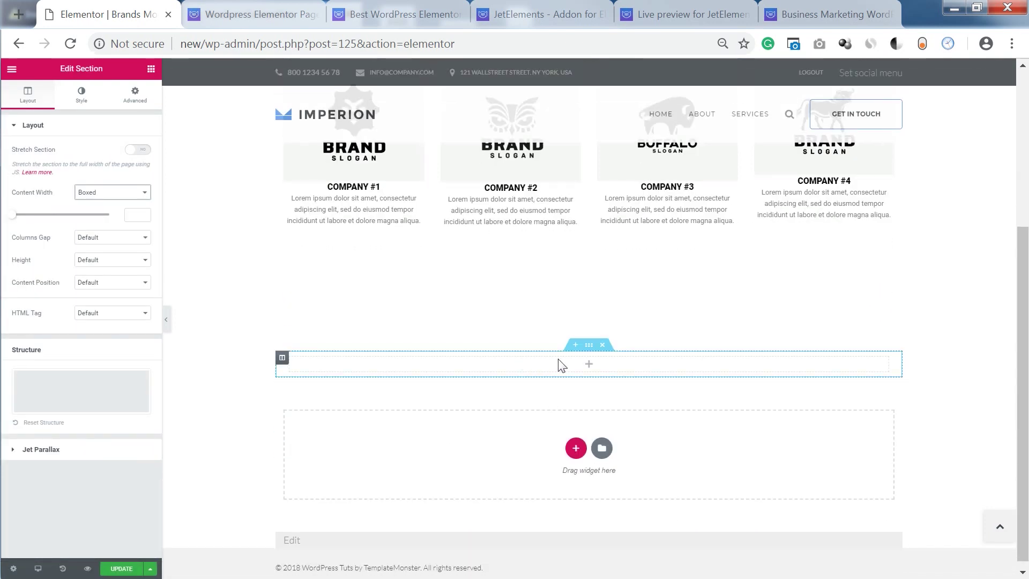
Collapse the Basic, General and Header widget groups and drag the Jet Elements Brands widget into the section.
{"action": "left_click", "coordinate": [149, 71]}
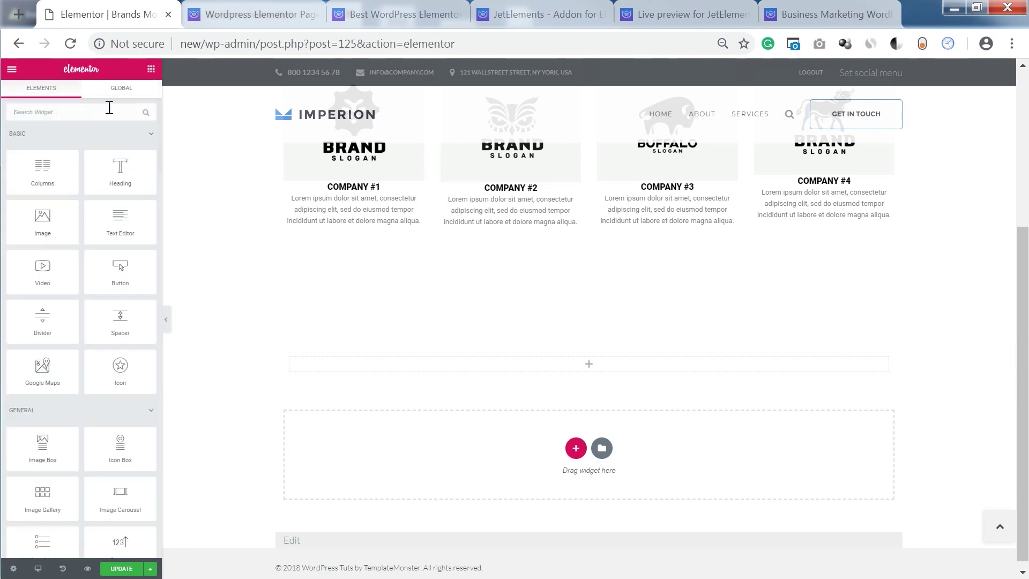
{"action": "left_click", "coordinate": [65, 135]}
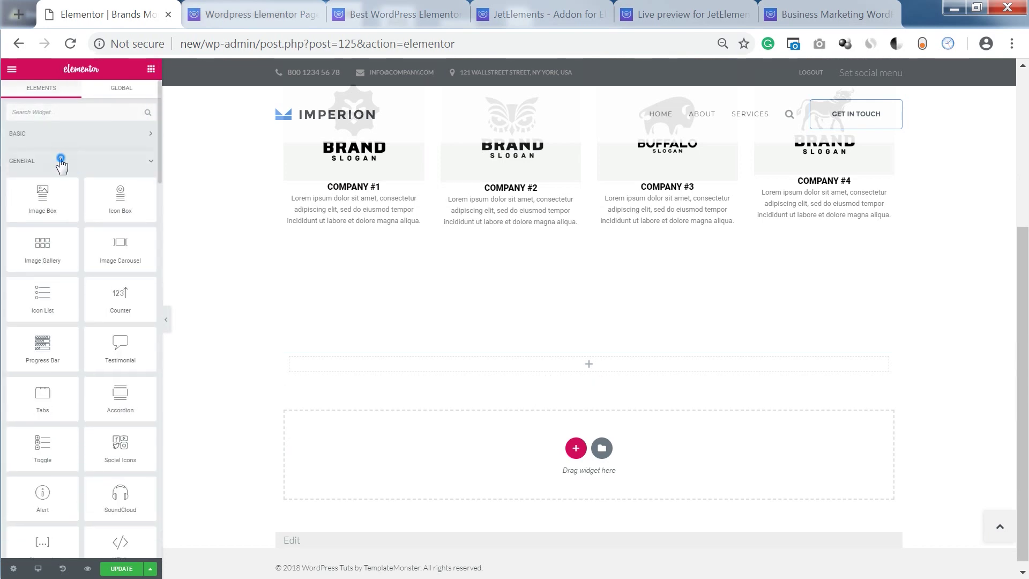
{"action": "left_click", "coordinate": [59, 161]}
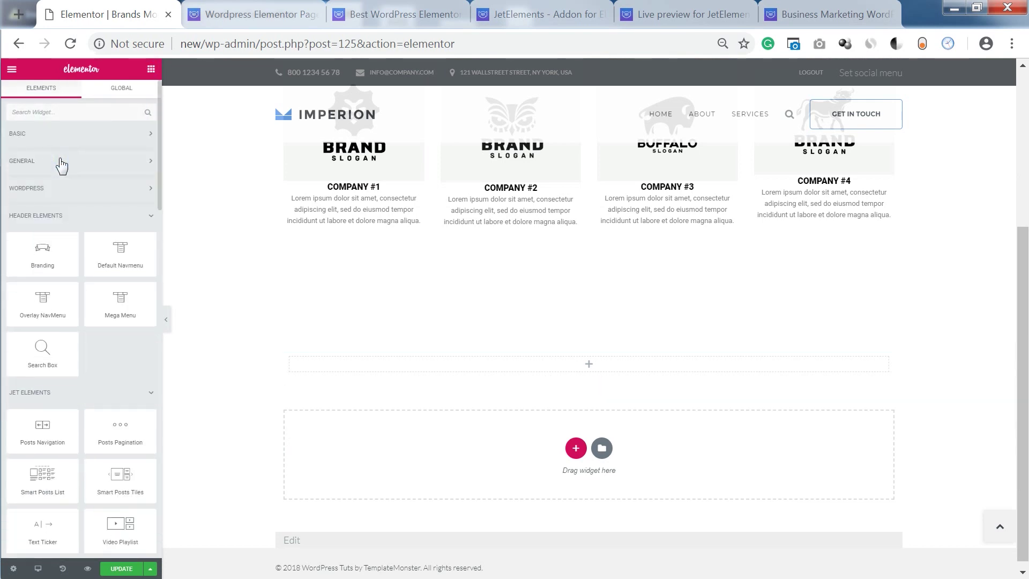
{"action": "left_click", "coordinate": [58, 218]}
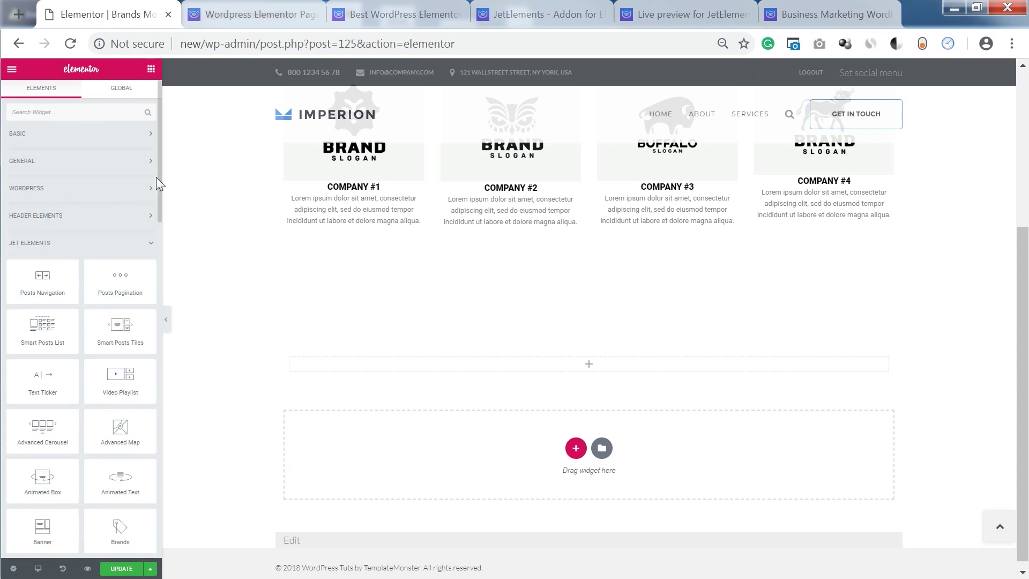
{"action": "scroll", "coordinate": [128, 202], "scroll_direction": "down", "scroll_amount": 3}
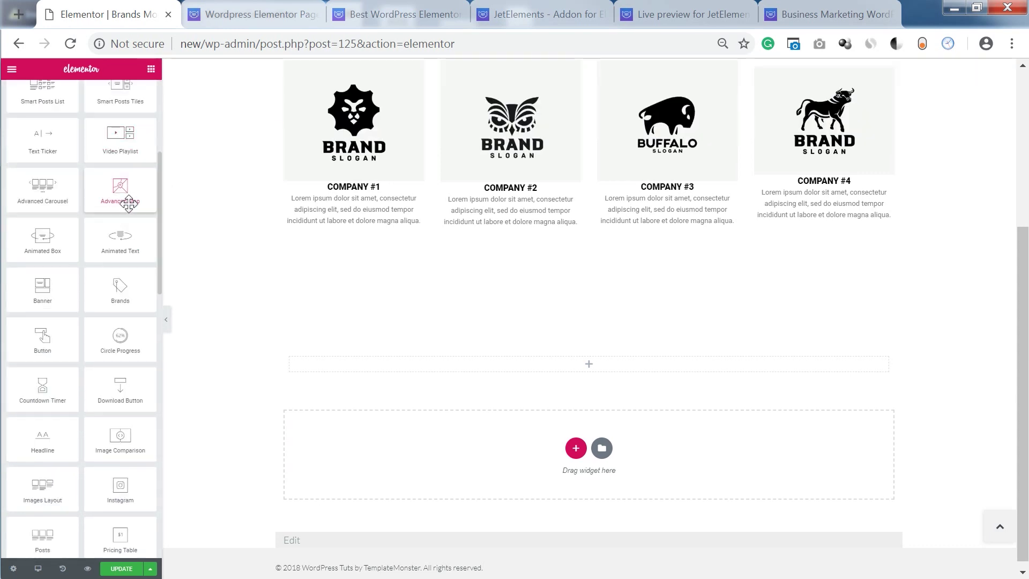
{"action": "mouse_move", "coordinate": [159, 207]}
{"action": "left_mouse_down"}
{"action": "mouse_move", "coordinate": [148, 427]}
{"action": "mouse_move", "coordinate": [156, 171]}
{"action": "mouse_move", "coordinate": [153, 227]}
{"action": "left_mouse_up"}
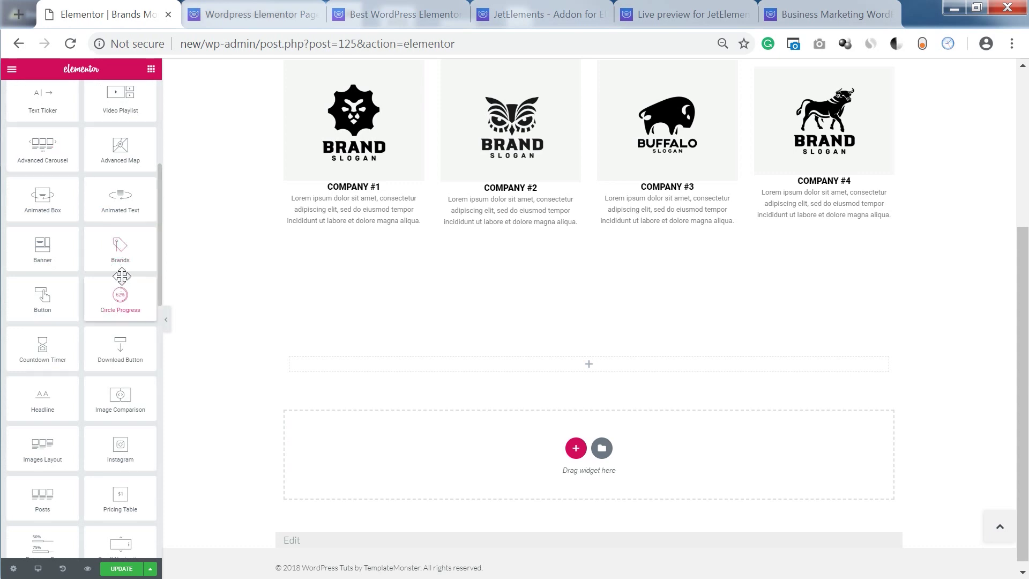
{"action": "left_click_drag", "start_coordinate": [119, 250], "coordinate": [355, 366]}
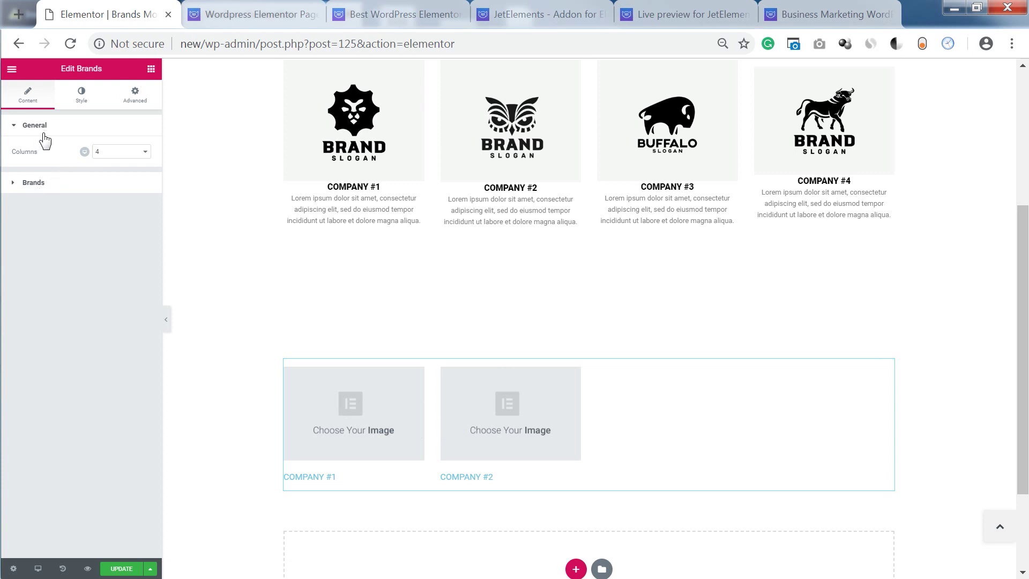
Set the Brands widget to 4 columns and delete Company #2.
{"action": "left_click", "coordinate": [117, 163]}
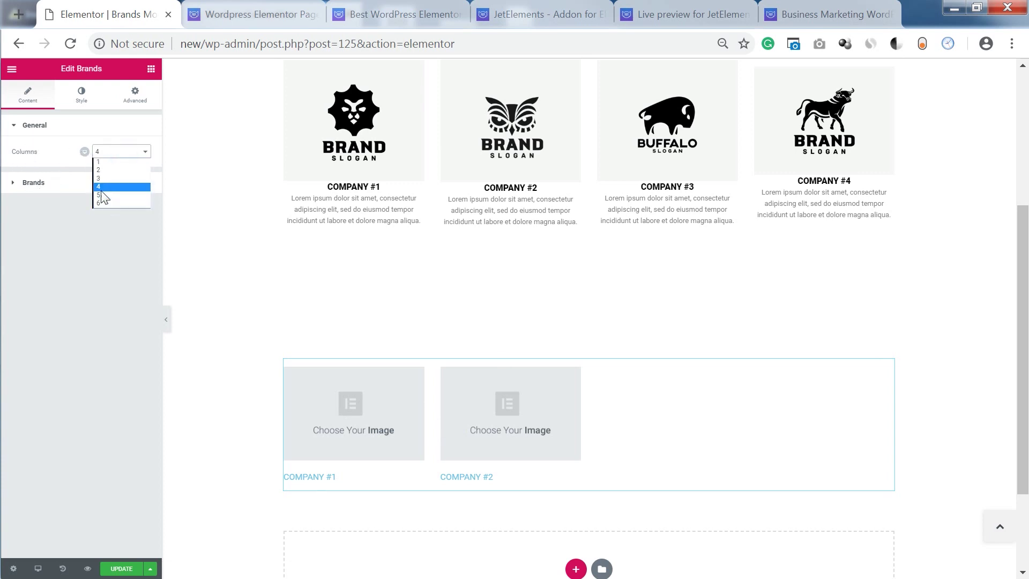
{"action": "left_click", "coordinate": [58, 187]}
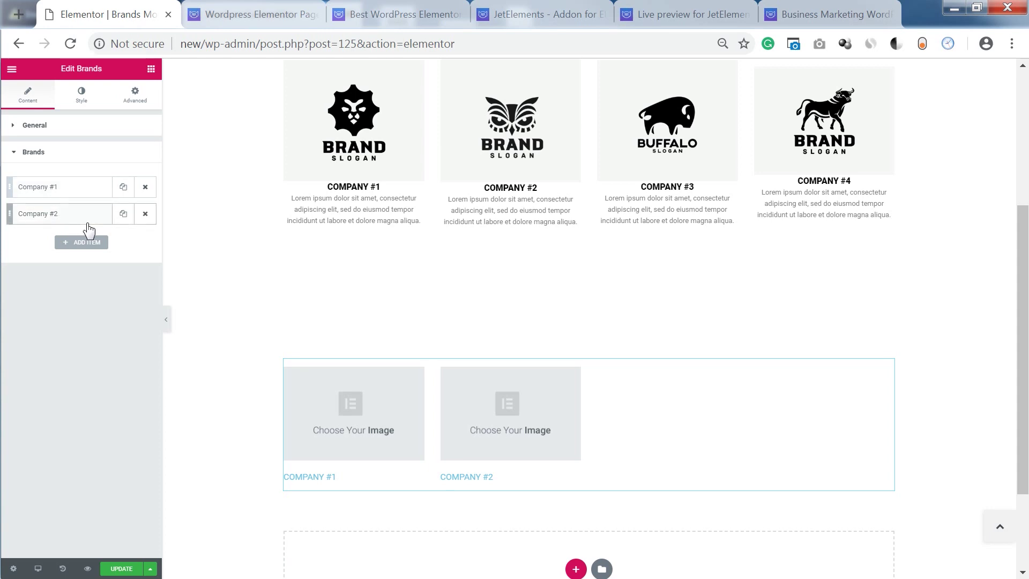
{"action": "left_click", "coordinate": [144, 214]}
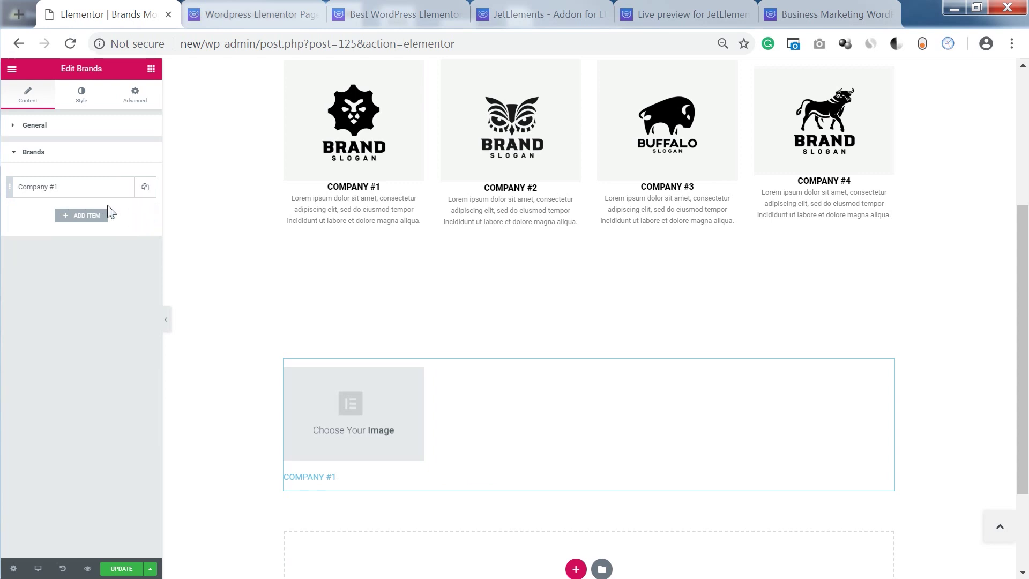
Give Company #1 the lion logo and a Lorem Ipsum description.
{"action": "left_click", "coordinate": [81, 190]}
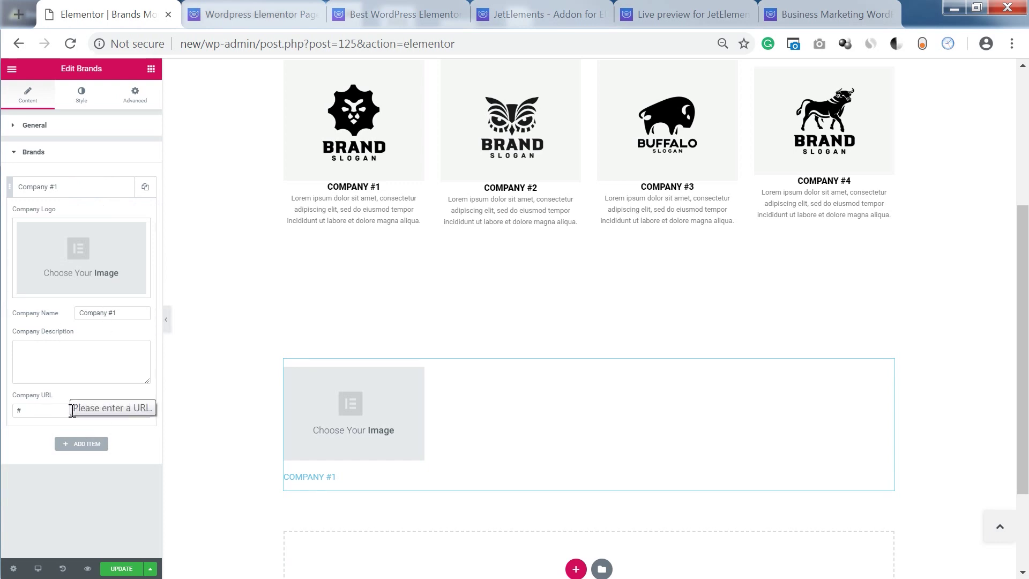
{"action": "left_click", "coordinate": [84, 254]}
{"action": "left_click", "coordinate": [146, 189]}
{"action": "left_click", "coordinate": [978, 547]}
{"action": "left_click", "coordinate": [96, 350]}
{"action": "type", "text": "Lorem i"}
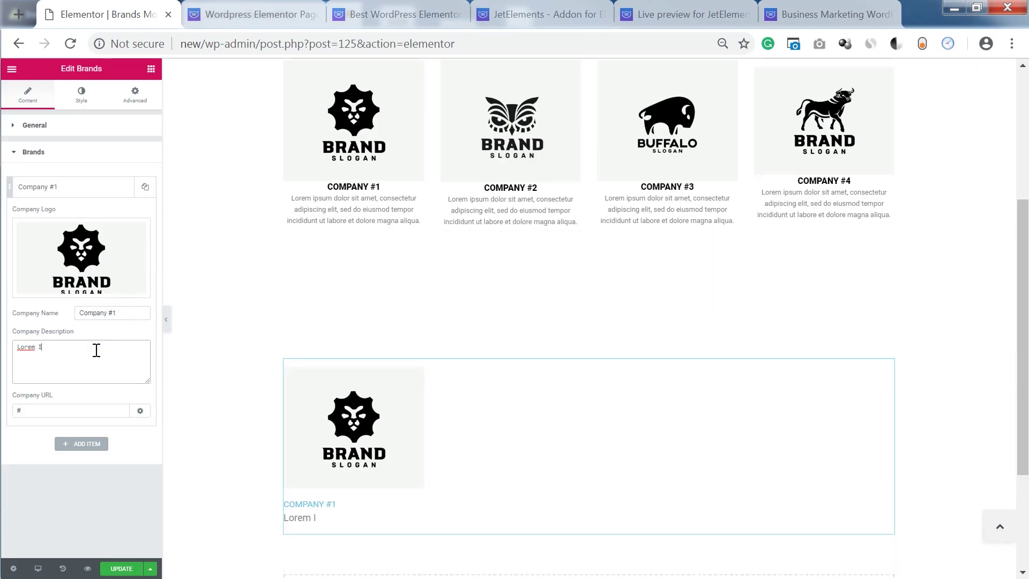
Duplicate the company entry and give Company #2 the owl logo.
{"action": "left_click", "coordinate": [145, 186]}
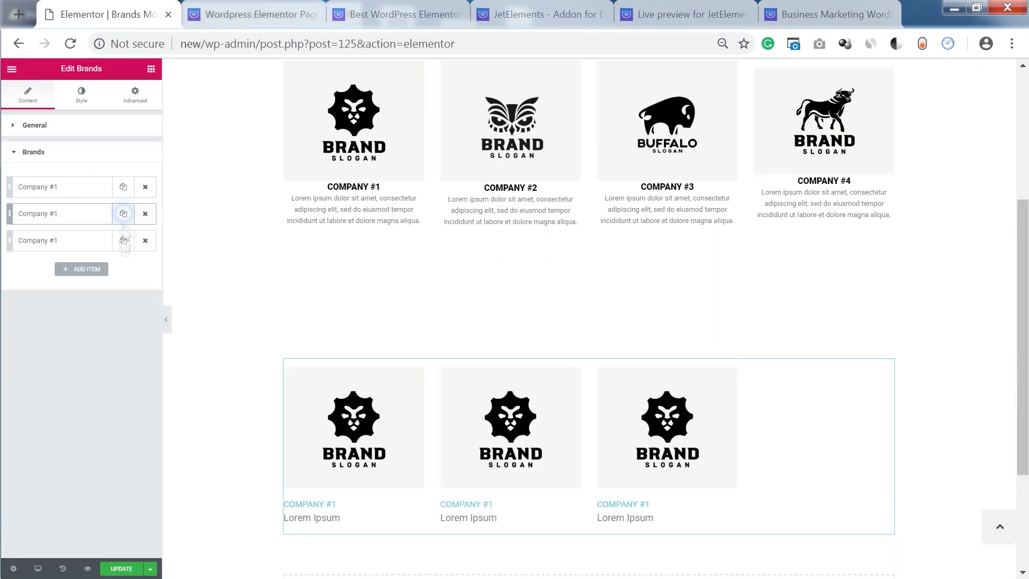
{"action": "left_click", "coordinate": [121, 211]}
{"action": "left_click", "coordinate": [129, 289]}
{"action": "left_click", "coordinate": [63, 188]}
{"action": "left_click", "coordinate": [979, 547]}
Set the buffalo logo for Company #3.
{"action": "left_click", "coordinate": [64, 240]}
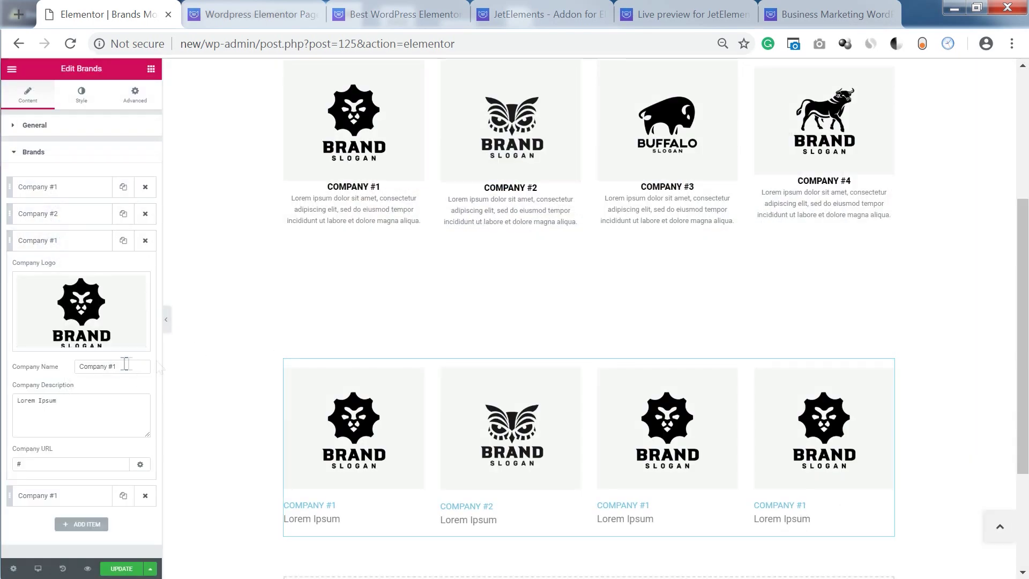
{"action": "left_click", "coordinate": [80, 310]}
{"action": "left_click", "coordinate": [227, 189]}
{"action": "left_click", "coordinate": [979, 547]}
Give Company #4 the bull logo, edit its name, and view the Bull Logo Template page.
{"action": "left_click", "coordinate": [65, 495]}
{"action": "left_click", "coordinate": [81, 333]}
{"action": "left_click", "coordinate": [979, 546]}
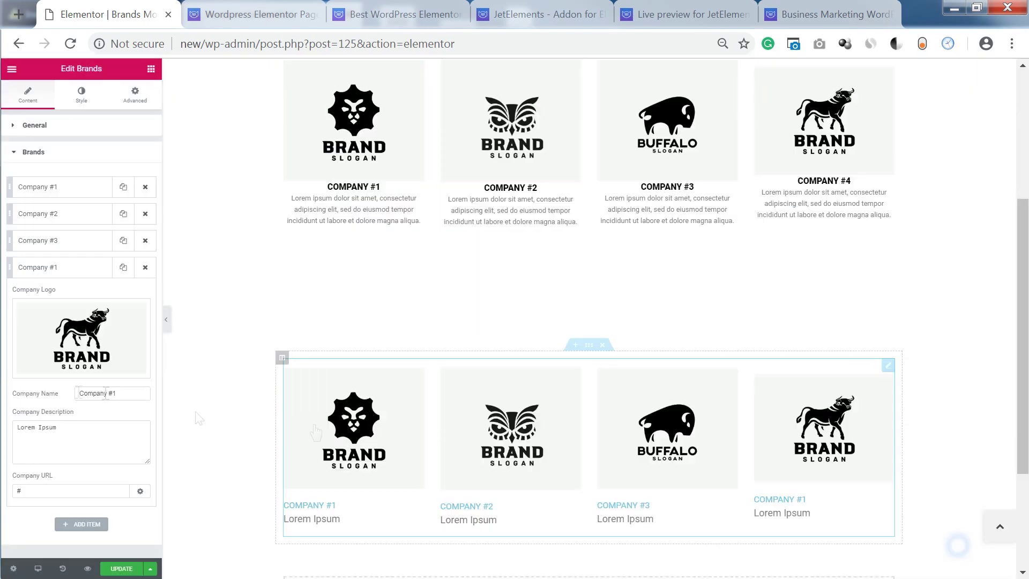
{"action": "double_click", "coordinate": [121, 392]}
{"action": "type", "text": "4"}
{"action": "left_click", "coordinate": [90, 269]}
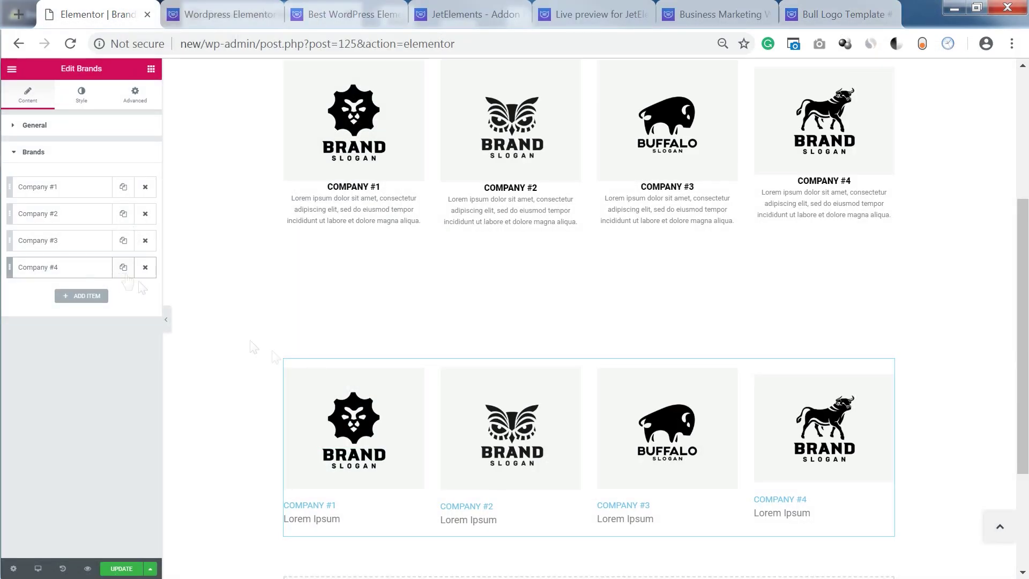
{"action": "left_click", "coordinate": [81, 269]}
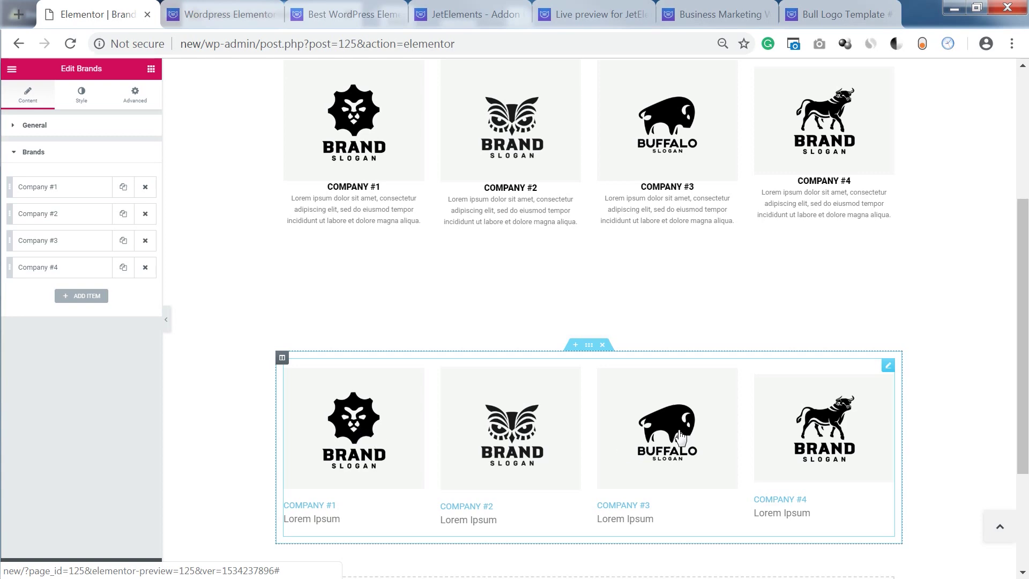
{"action": "left_click", "coordinate": [840, 13]}
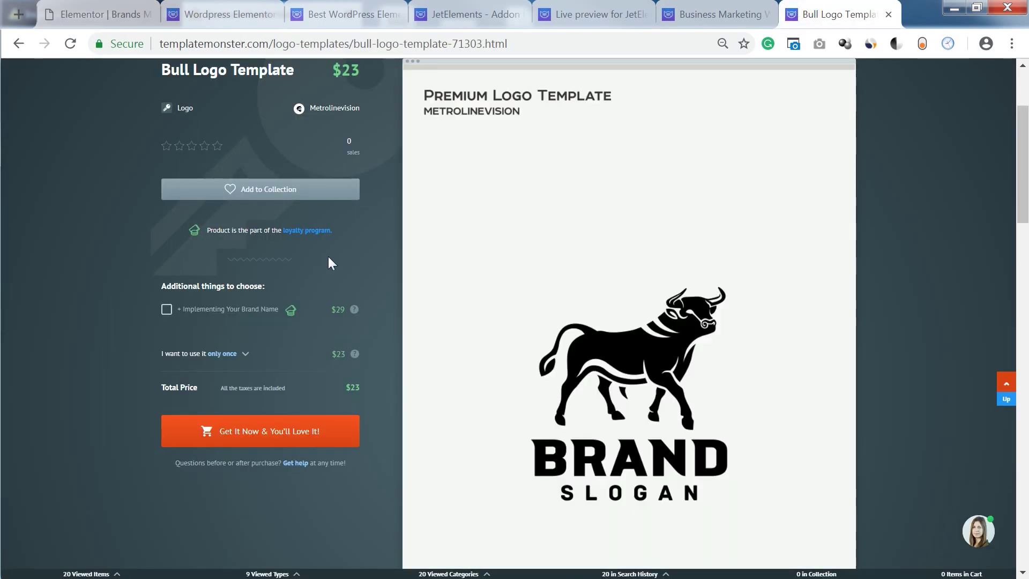
{"action": "scroll", "coordinate": [328, 257], "scroll_direction": "up", "scroll_amount": 2}
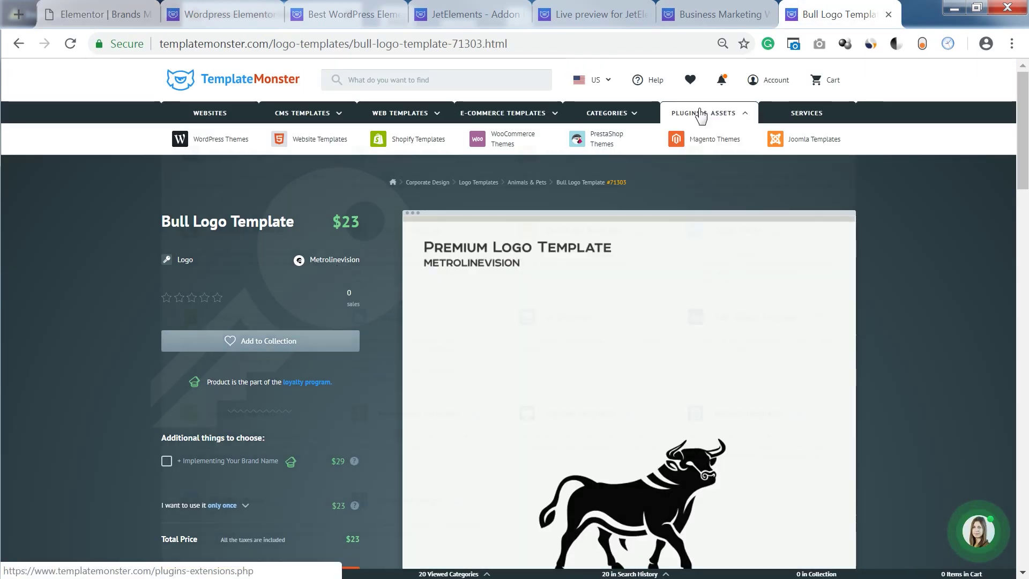
{"action": "mouse_move", "coordinate": [708, 112]}
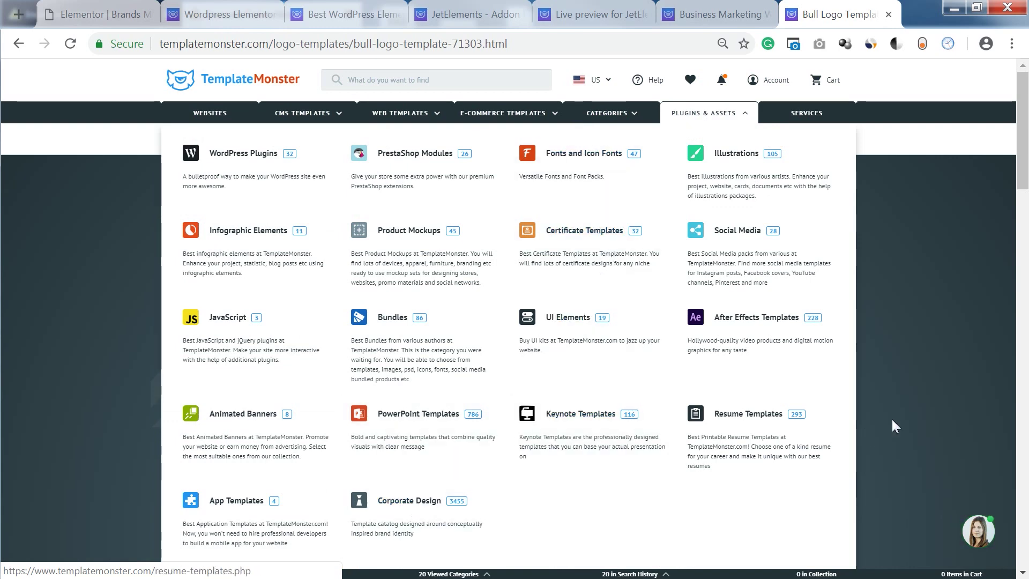
{"action": "scroll", "coordinate": [903, 399], "scroll_direction": "down", "scroll_amount": 2}
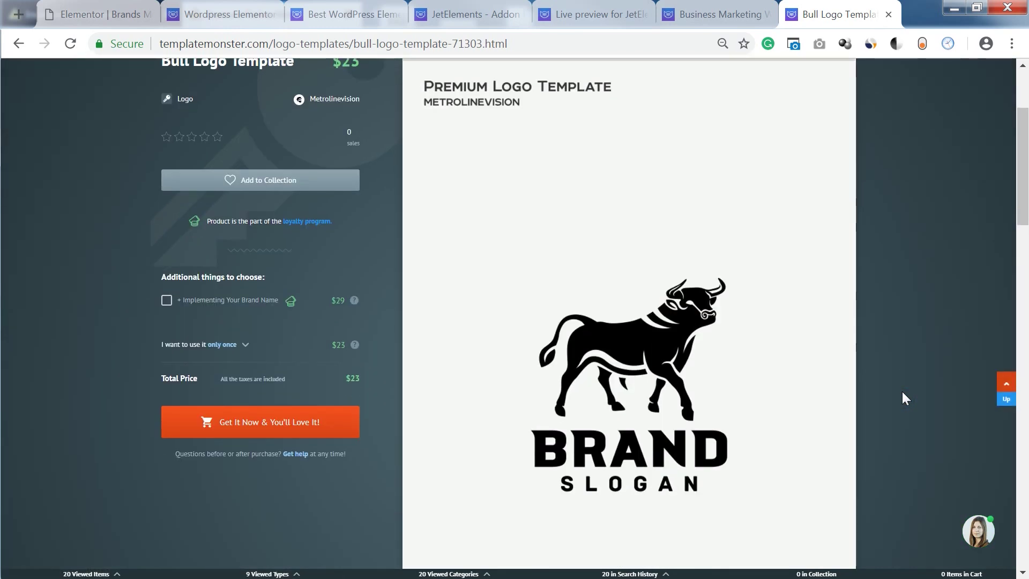
{"action": "mouse_move", "coordinate": [1020, 196]}
{"action": "left_mouse_down"}
{"action": "mouse_move", "coordinate": [1020, 217]}
{"action": "mouse_move", "coordinate": [1024, 207]}
{"action": "left_mouse_up"}
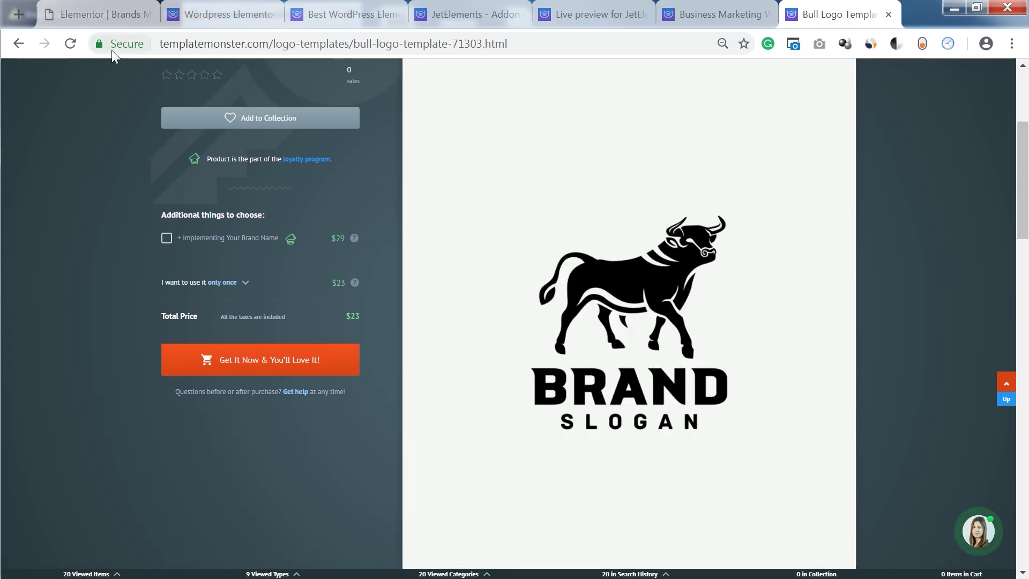
Leave the Bull Logo Template page and return to the 'Elementor | Brands' editor tab.
{"action": "left_click", "coordinate": [97, 24]}
{"action": "mouse_move", "coordinate": [588, 448]}
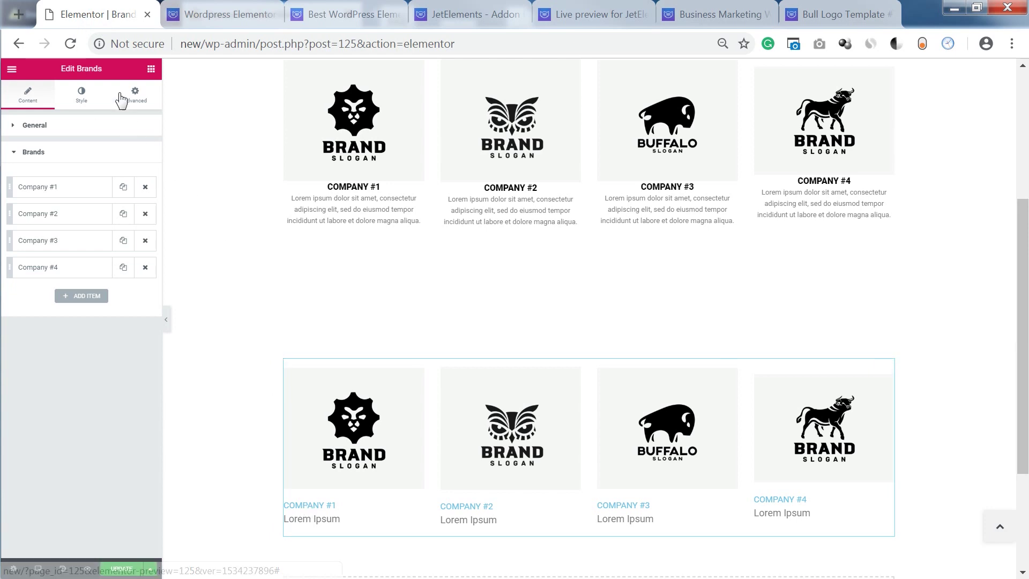
Try, then remove, the logo box shadow and Classic background, then expand Company Name styling.
{"action": "left_click", "coordinate": [83, 97]}
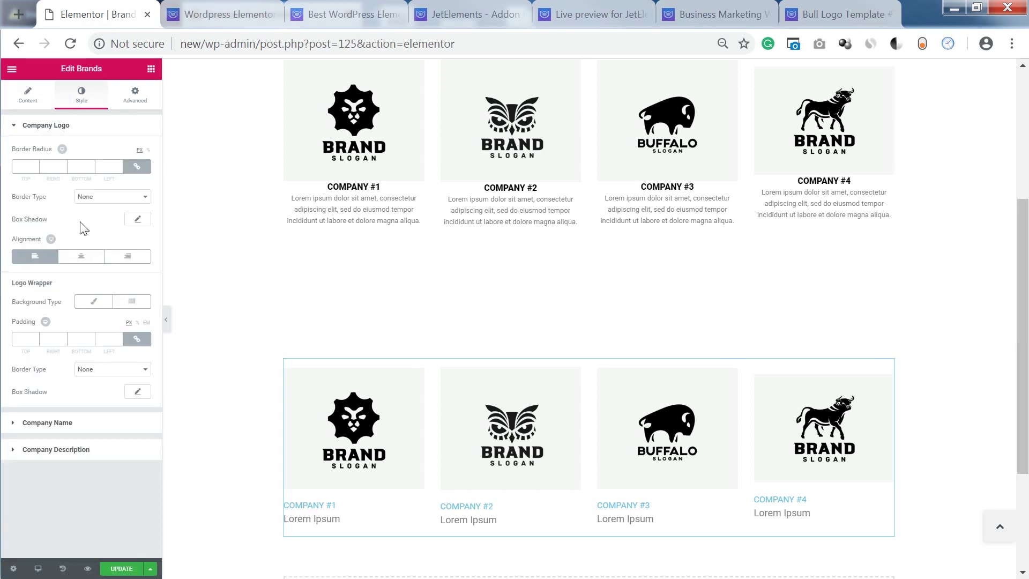
{"action": "left_click", "coordinate": [137, 218]}
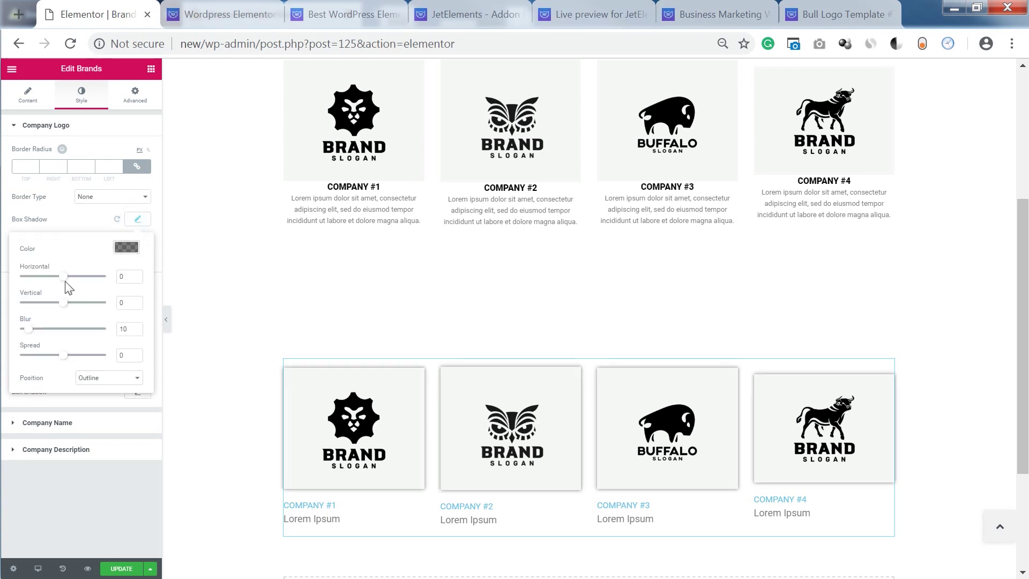
{"action": "left_click", "coordinate": [66, 221]}
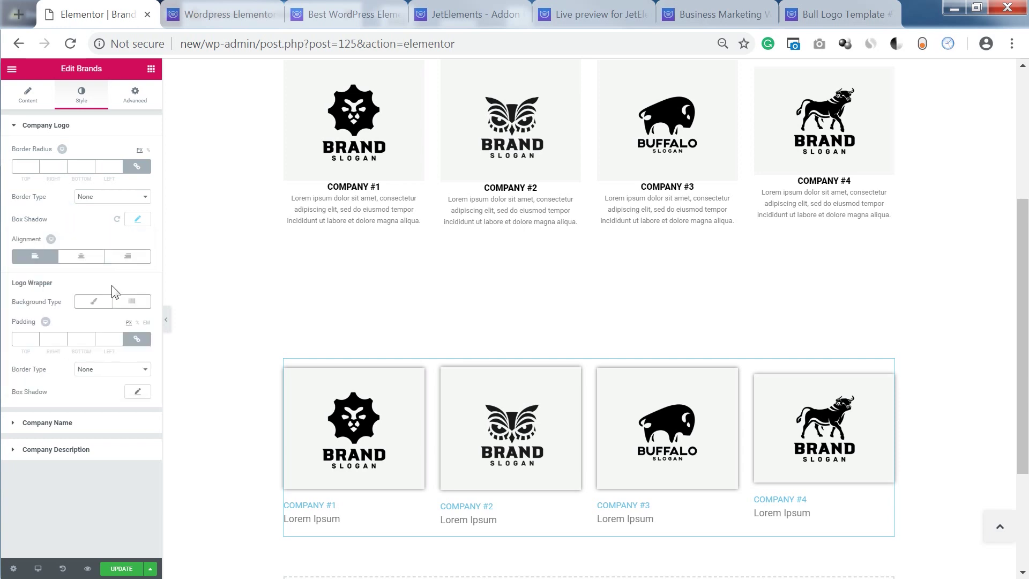
{"action": "left_click", "coordinate": [94, 303]}
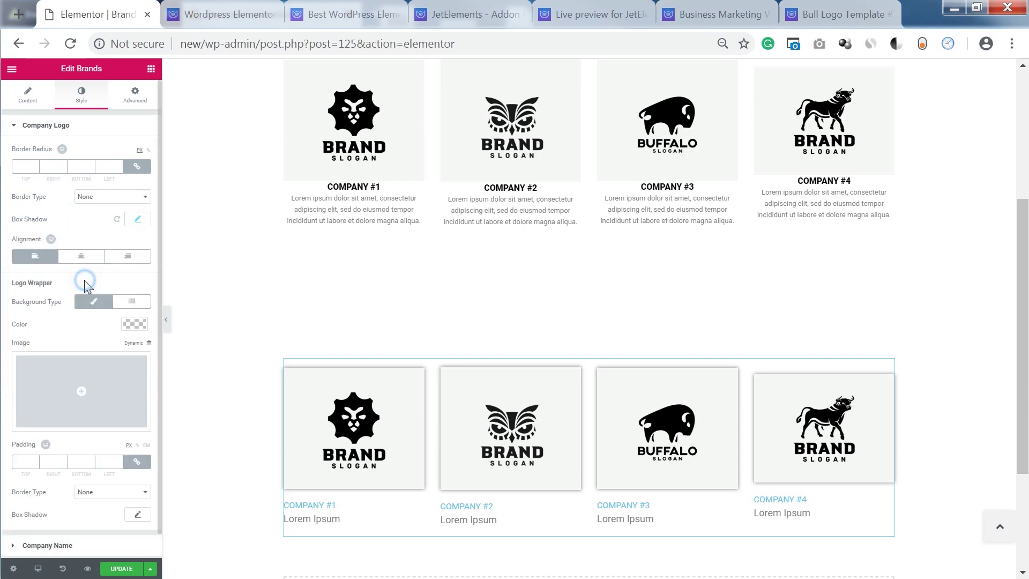
{"action": "left_click", "coordinate": [94, 301]}
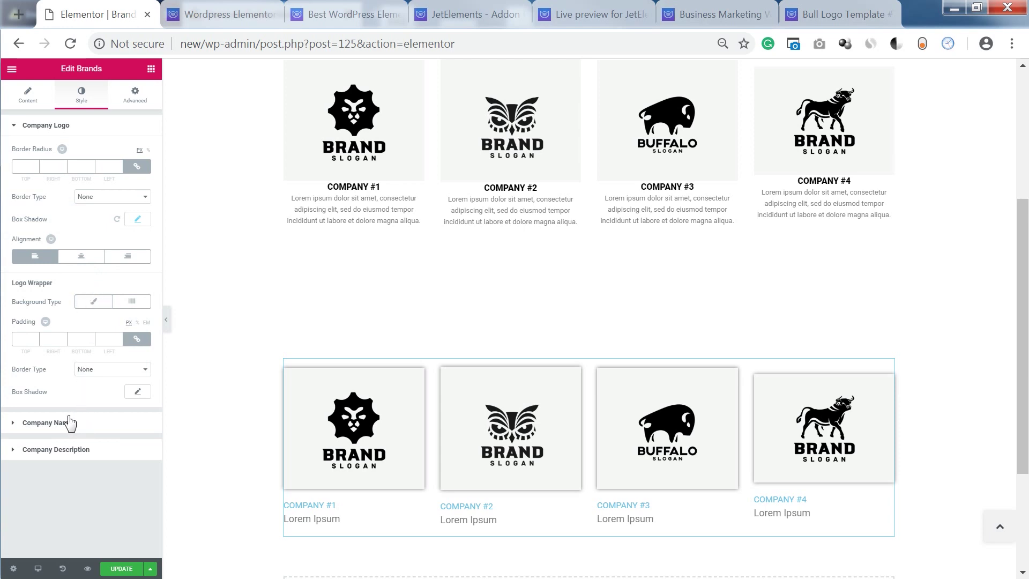
{"action": "left_click", "coordinate": [131, 222]}
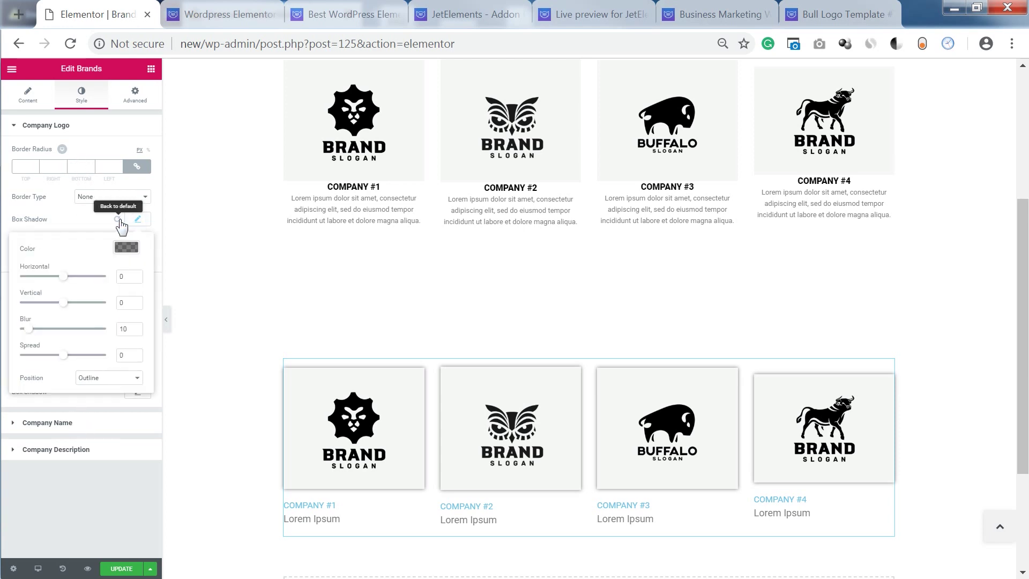
{"action": "left_click", "coordinate": [92, 129]}
{"action": "left_click", "coordinate": [56, 152]}
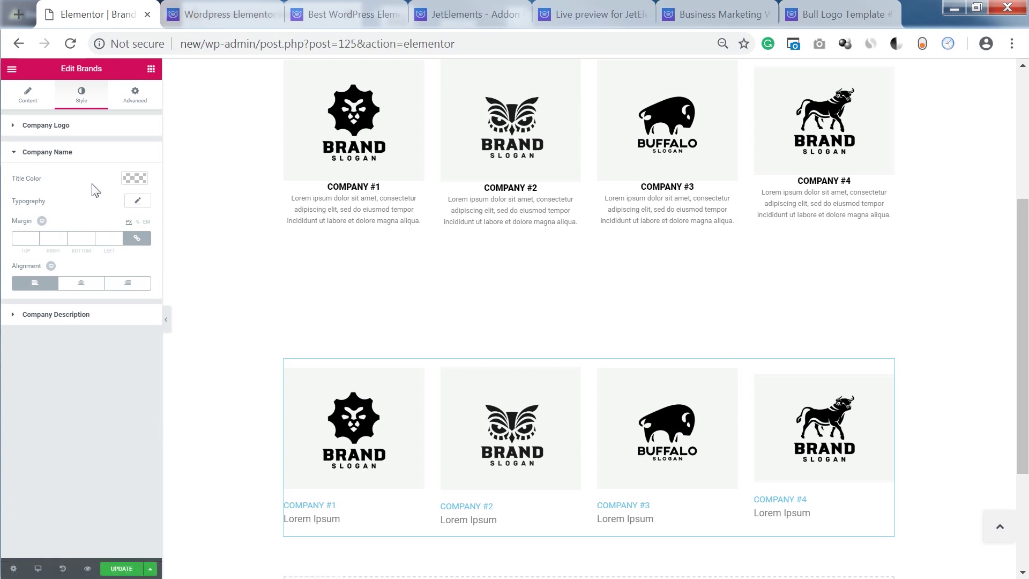
Style the company names black, weight 900, size 22, centre-aligned.
{"action": "left_click", "coordinate": [134, 179]}
{"action": "left_click_drag", "start_coordinate": [96, 248], "coordinate": [99, 306]}
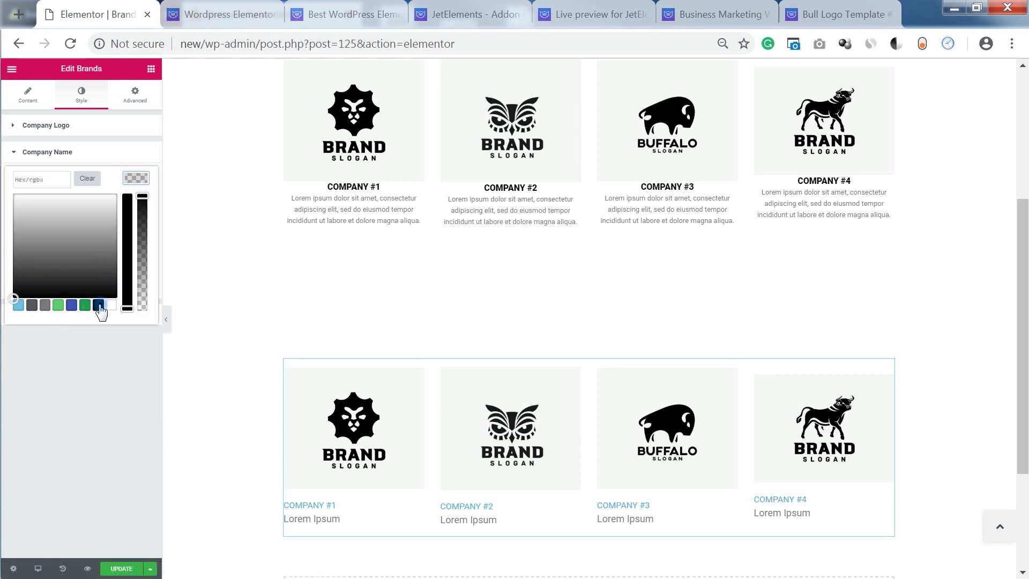
{"action": "left_click", "coordinate": [137, 202]}
{"action": "left_click", "coordinate": [133, 289]}
{"action": "left_click", "coordinate": [125, 332]}
{"action": "left_click_drag", "start_coordinate": [24, 266], "coordinate": [32, 266]}
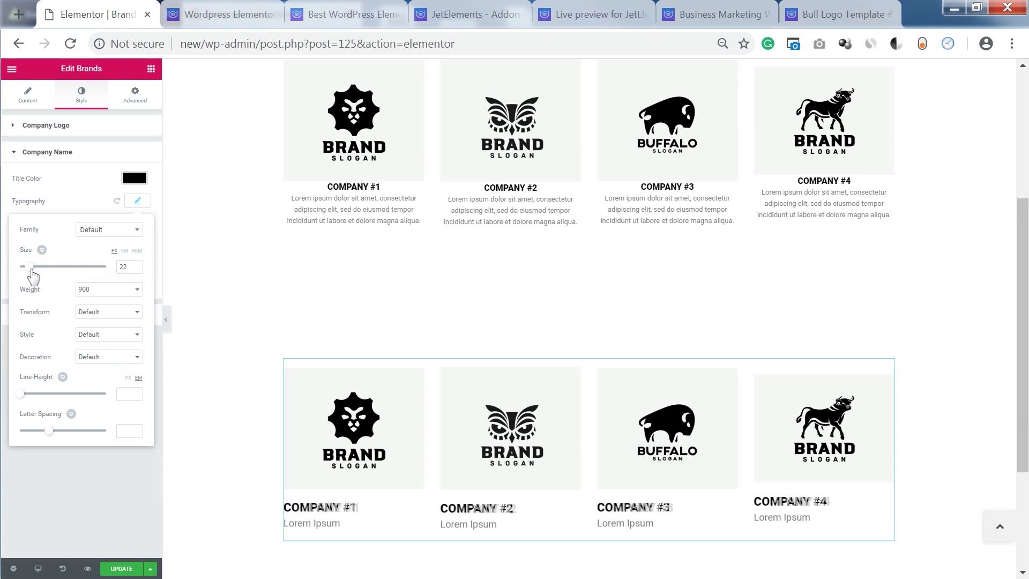
{"action": "left_click", "coordinate": [80, 283]}
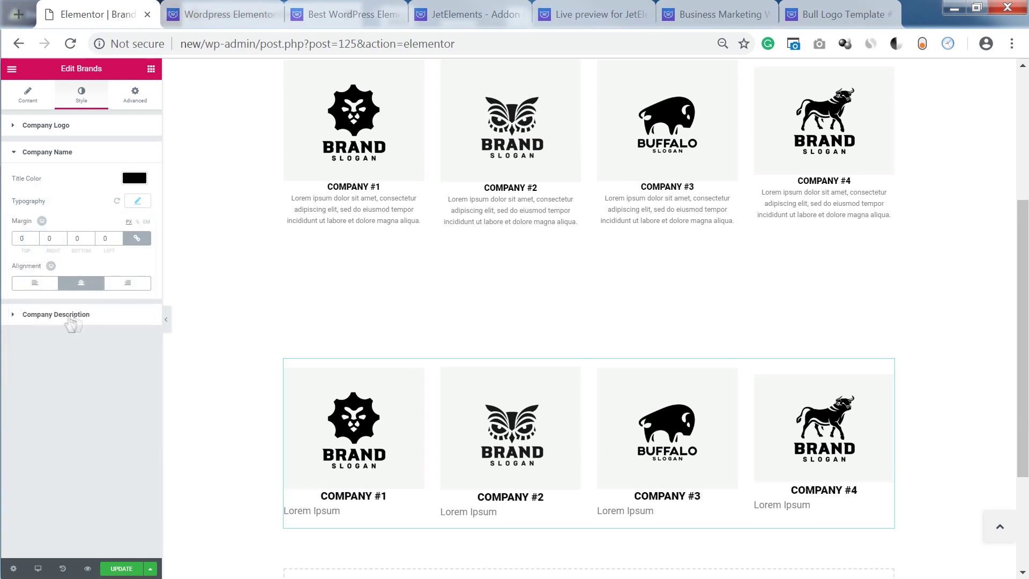
{"action": "left_click", "coordinate": [62, 153]}
Adjust the description colour and text size, and centre-align the Company Description text.
{"action": "left_click", "coordinate": [65, 184]}
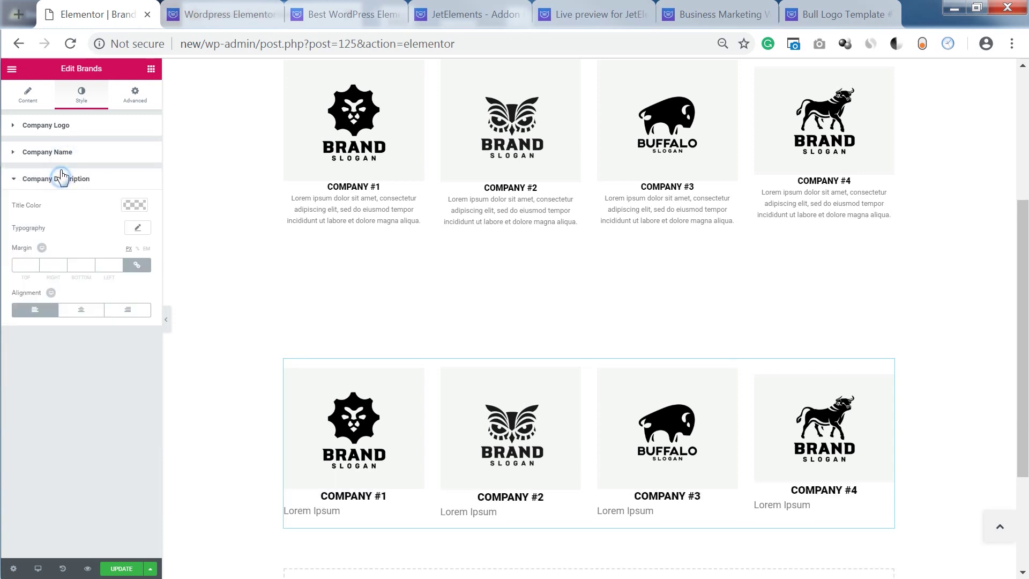
{"action": "left_click", "coordinate": [134, 207]}
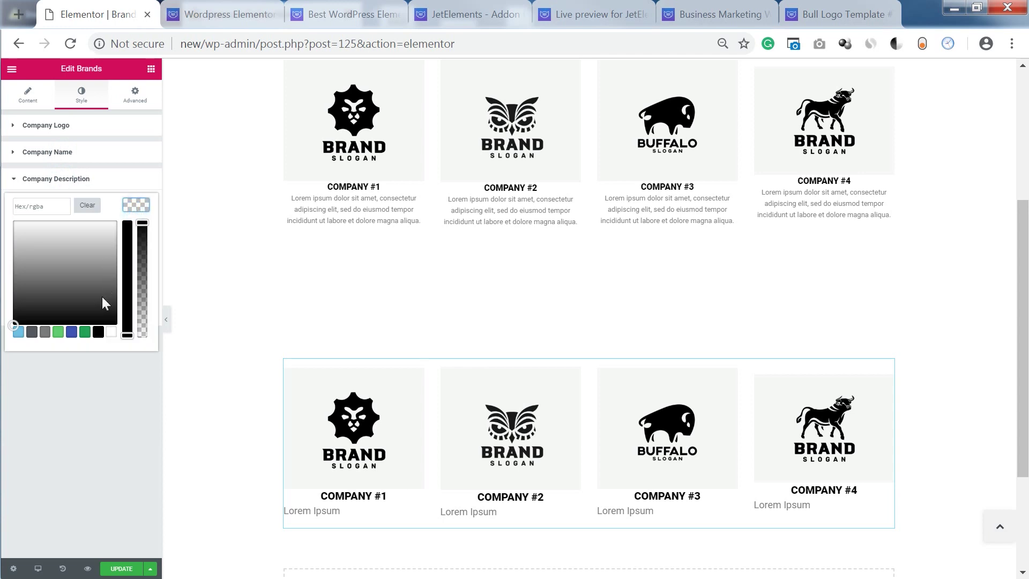
{"action": "left_click", "coordinate": [137, 227]}
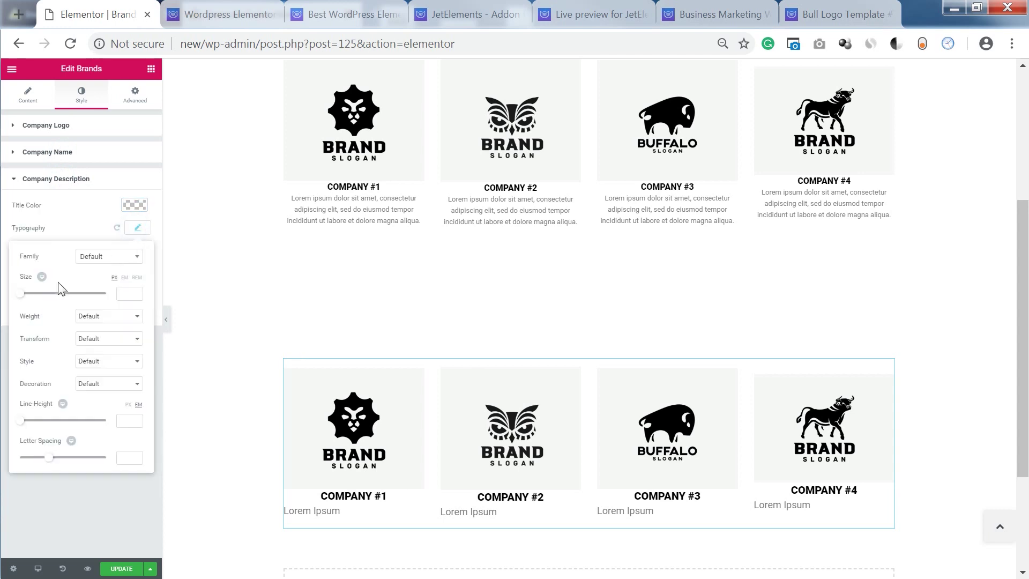
{"action": "left_click_drag", "start_coordinate": [29, 296], "coordinate": [27, 300]}
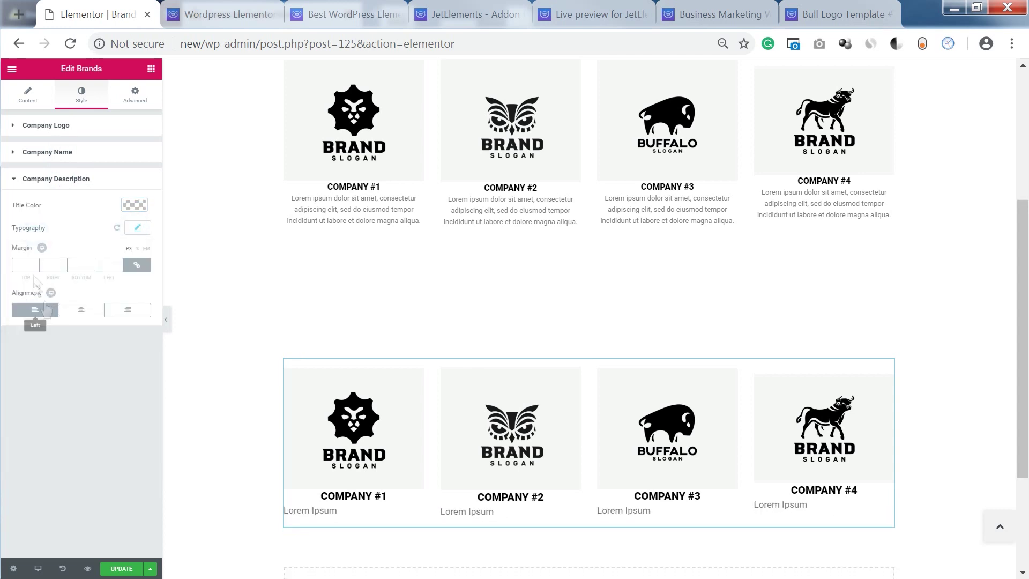
{"action": "left_click", "coordinate": [72, 311]}
Add a 160-high Spacer below the Brands widget, hide the panel, then view the JetElements demo.
{"action": "left_click", "coordinate": [166, 319]}
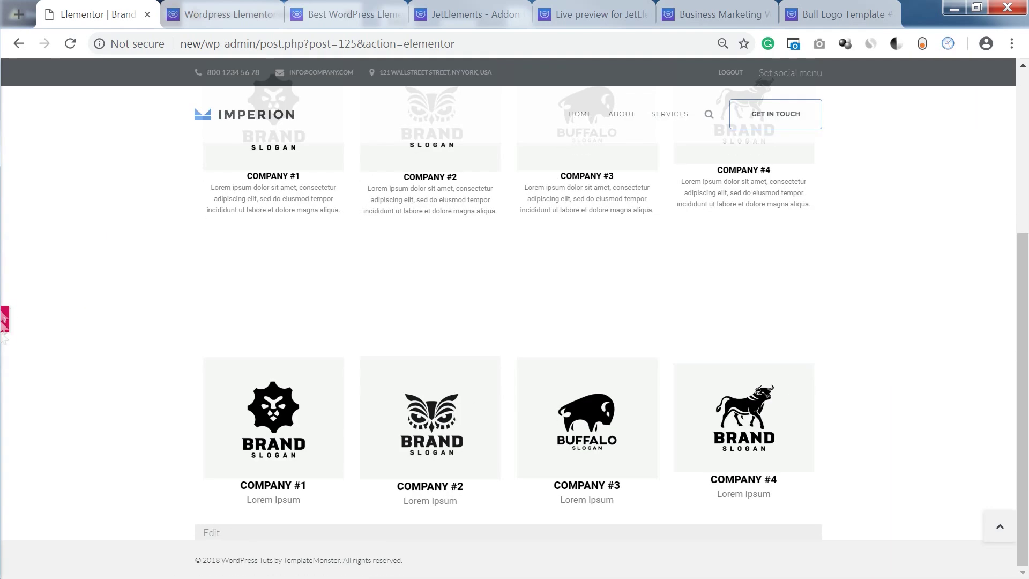
{"action": "left_click", "coordinate": [7, 320]}
{"action": "left_click", "coordinate": [117, 138]}
{"action": "left_click_drag", "start_coordinate": [119, 329], "coordinate": [432, 529]}
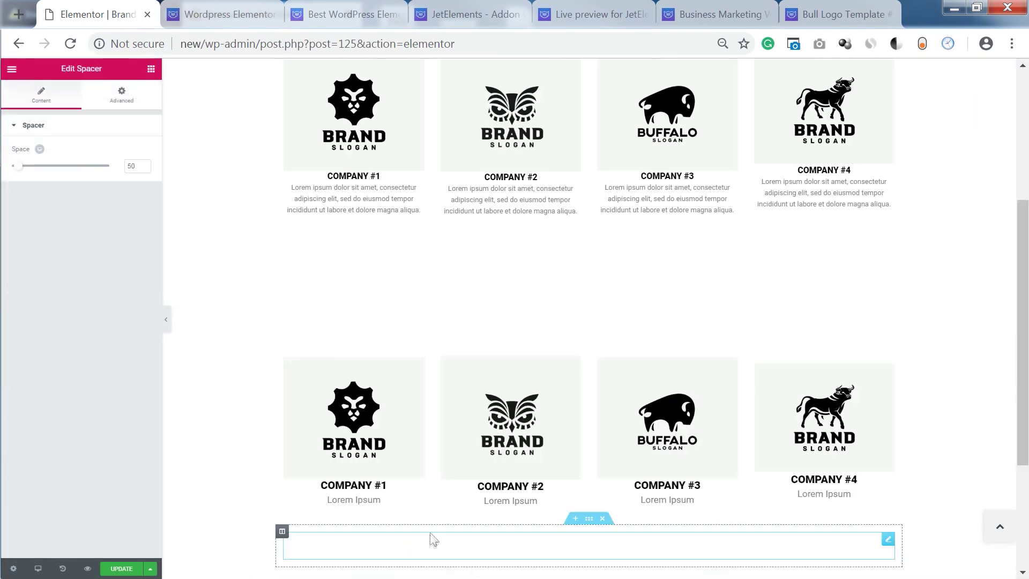
{"action": "left_click_drag", "start_coordinate": [18, 166], "coordinate": [36, 165]}
{"action": "left_click", "coordinate": [166, 327]}
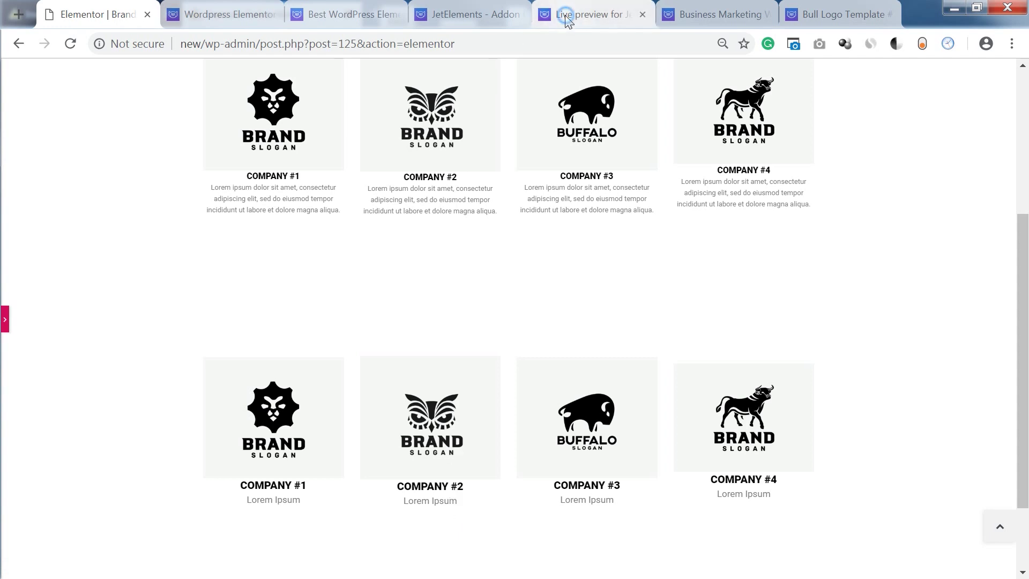
{"action": "left_click", "coordinate": [596, 14]}
{"action": "scroll", "coordinate": [452, 253], "scroll_direction": "up", "scroll_amount": 5}
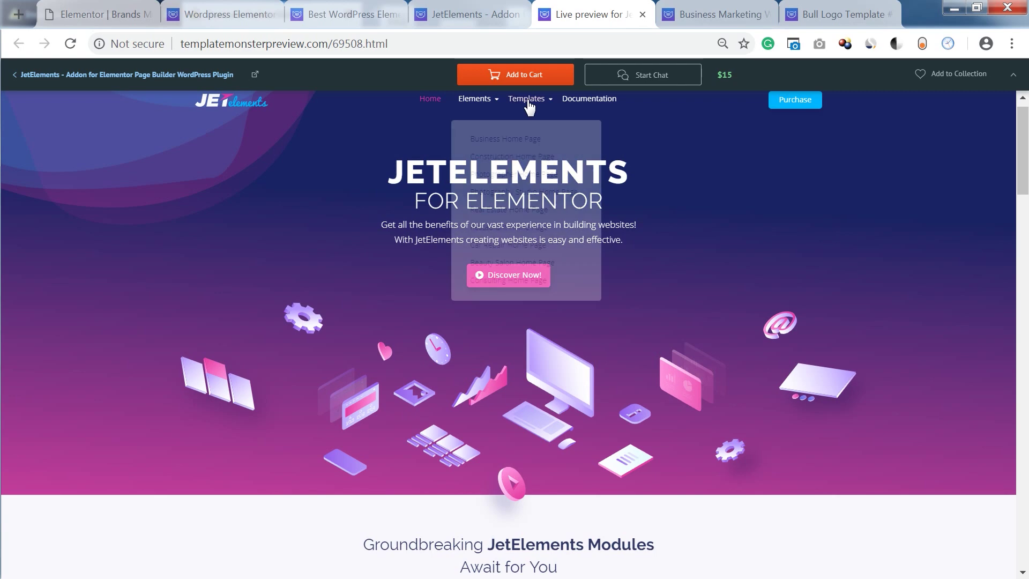
{"action": "mouse_move", "coordinate": [476, 98]}
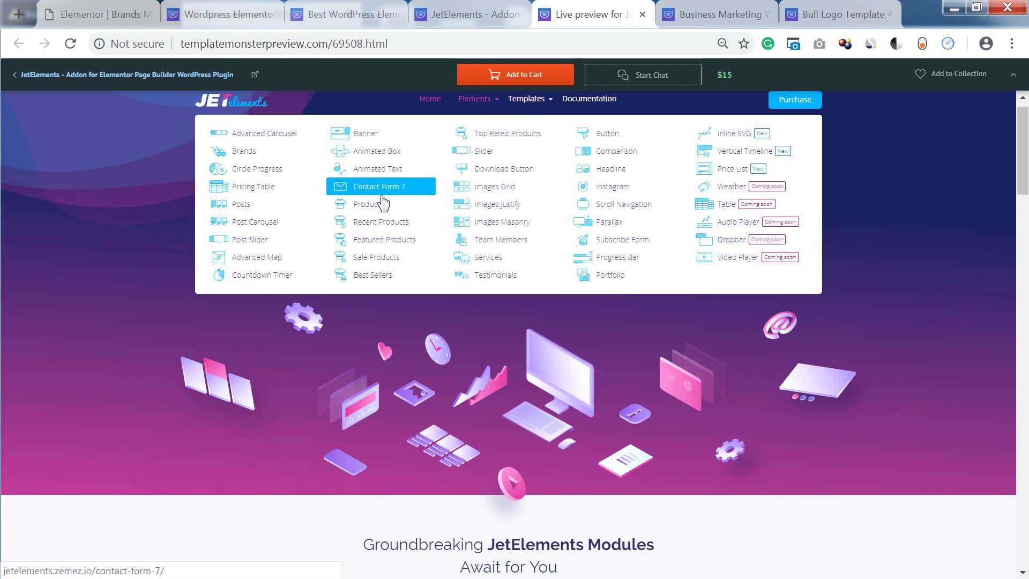
{"action": "left_click", "coordinate": [239, 152]}
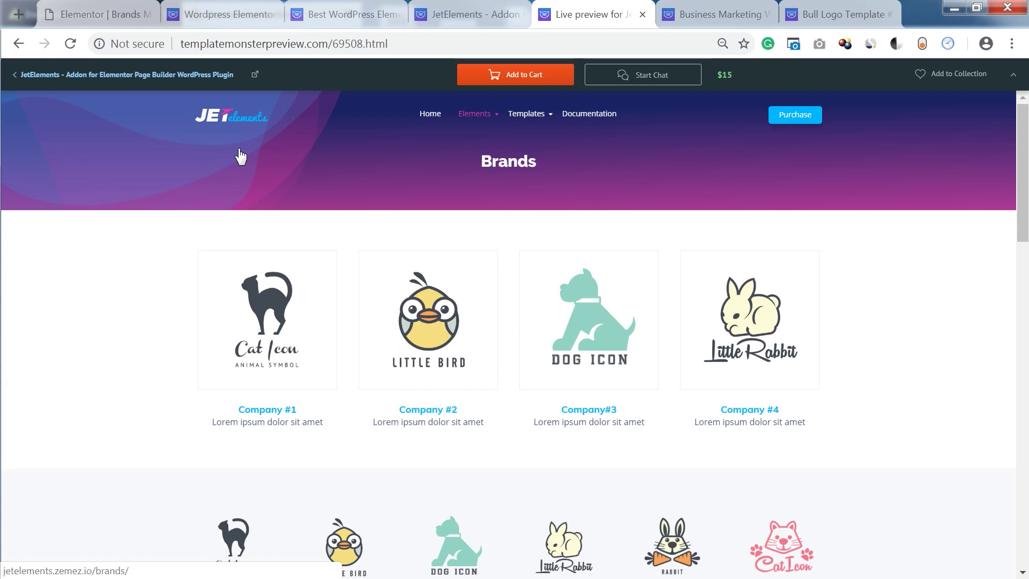
{"action": "scroll", "coordinate": [209, 299], "scroll_direction": "down", "scroll_amount": 2}
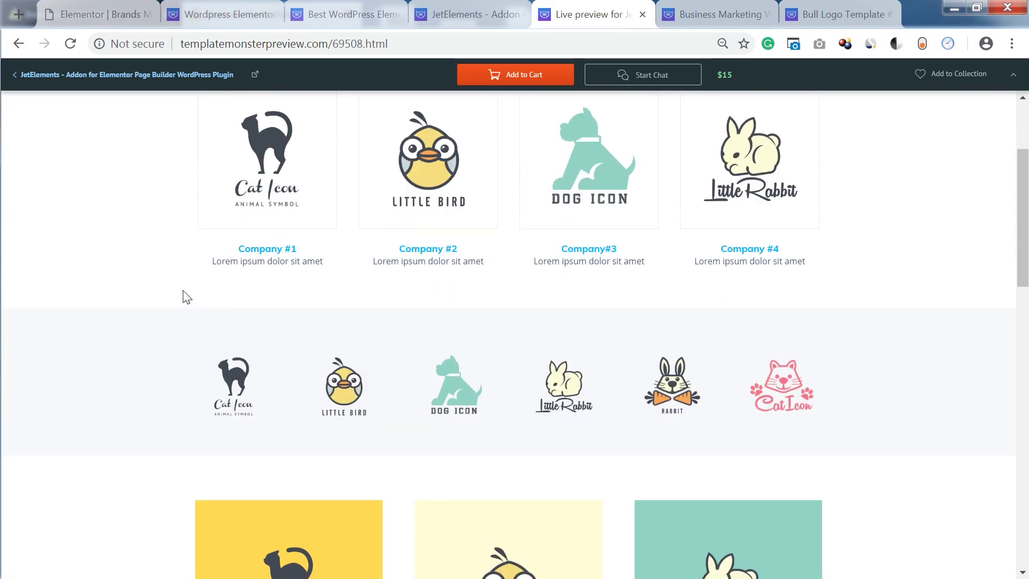
{"action": "scroll", "coordinate": [186, 298], "scroll_direction": "down", "scroll_amount": 3}
{"action": "scroll", "coordinate": [186, 298], "scroll_direction": "down", "scroll_amount": 1}
{"action": "scroll", "coordinate": [186, 298], "scroll_direction": "down", "scroll_amount": 3}
{"action": "scroll", "coordinate": [186, 297], "scroll_direction": "down", "scroll_amount": 1}
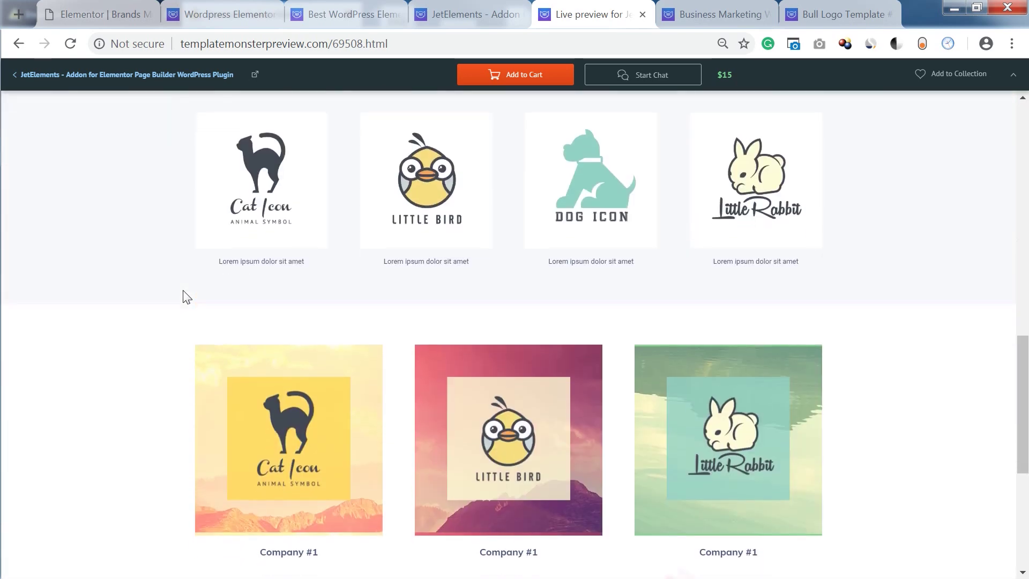
{"action": "scroll", "coordinate": [186, 297], "scroll_direction": "down", "scroll_amount": 3}
{"action": "scroll", "coordinate": [185, 298], "scroll_direction": "up", "scroll_amount": 1}
{"action": "scroll", "coordinate": [185, 297], "scroll_direction": "up", "scroll_amount": 5}
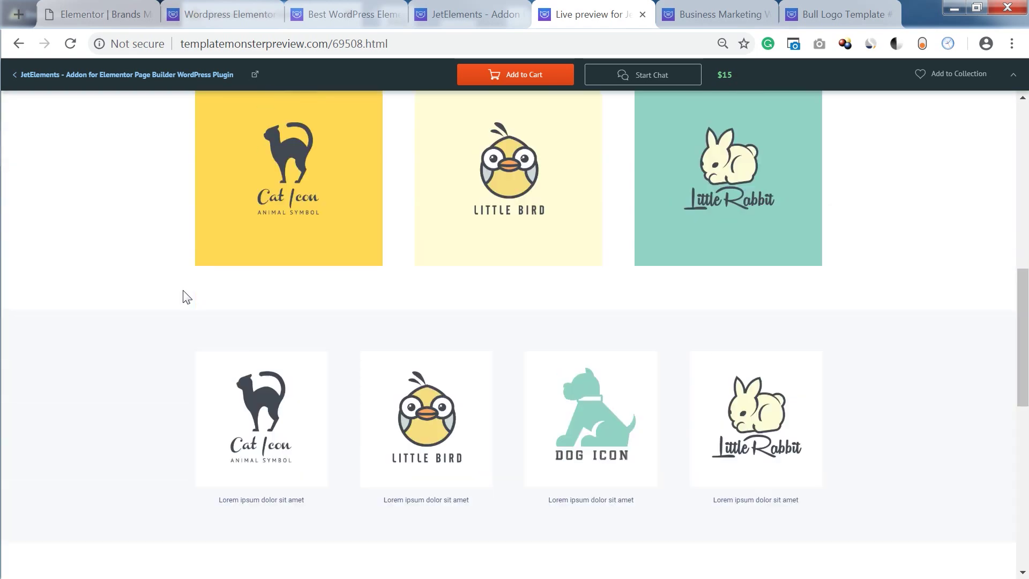
{"action": "scroll", "coordinate": [186, 297], "scroll_direction": "up", "scroll_amount": 2}
{"action": "scroll", "coordinate": [184, 295], "scroll_direction": "up", "scroll_amount": 4}
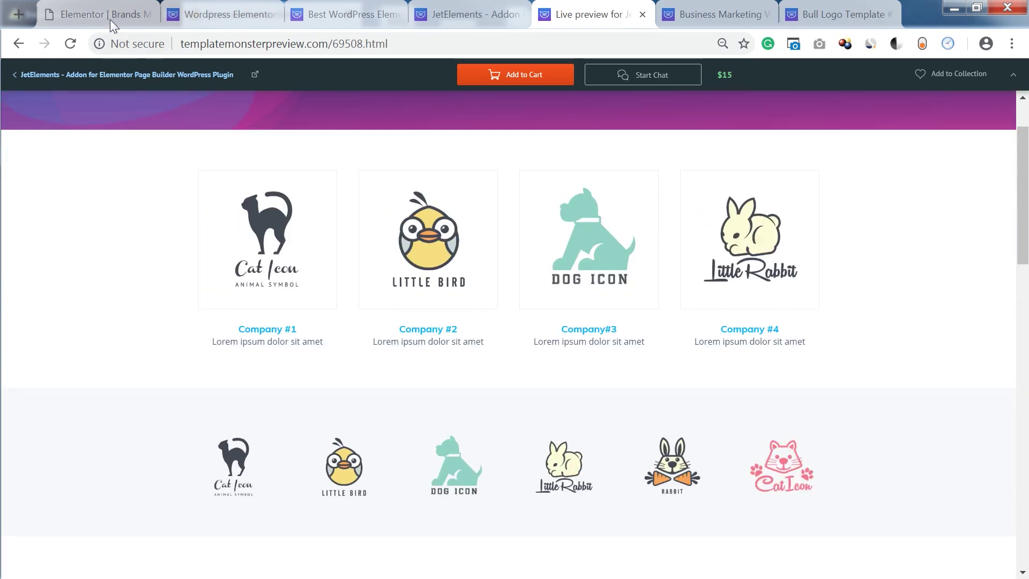
{"action": "left_click", "coordinate": [103, 16]}
{"action": "scroll", "coordinate": [394, 309], "scroll_direction": "up", "scroll_amount": 2}
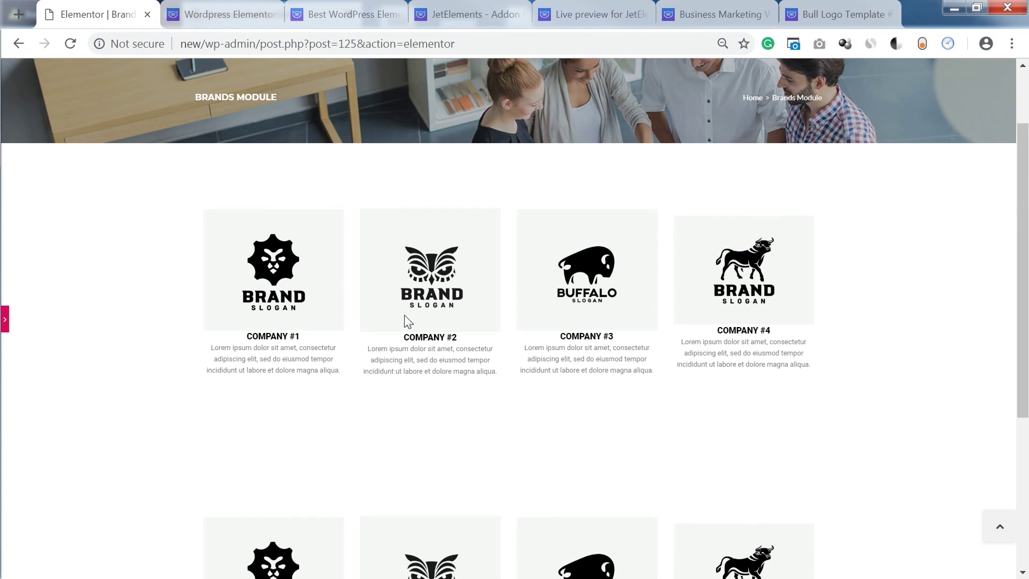
{"action": "scroll", "coordinate": [407, 322], "scroll_direction": "down", "scroll_amount": 2}
{"action": "scroll", "coordinate": [408, 322], "scroll_direction": "up", "scroll_amount": 1}
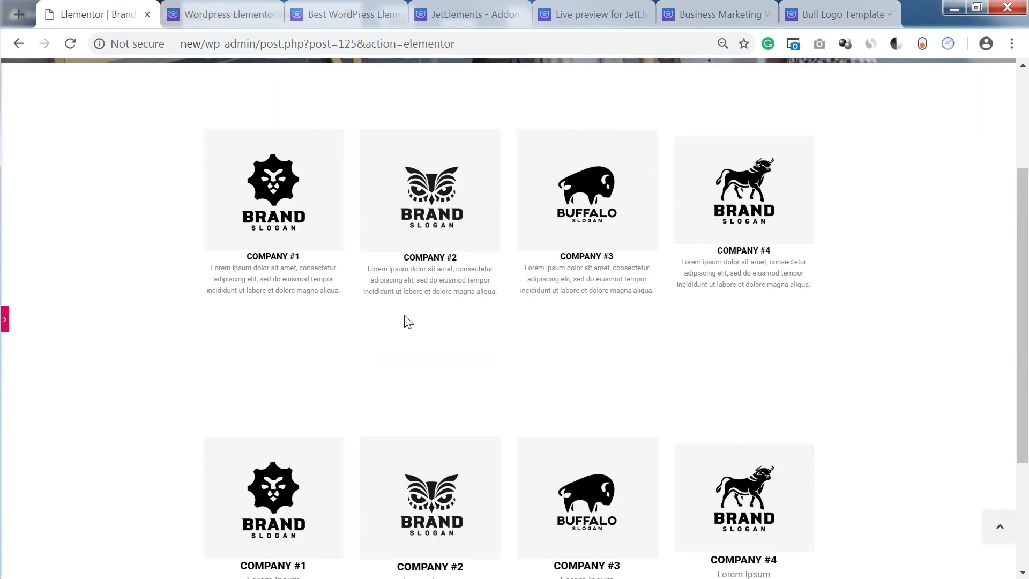